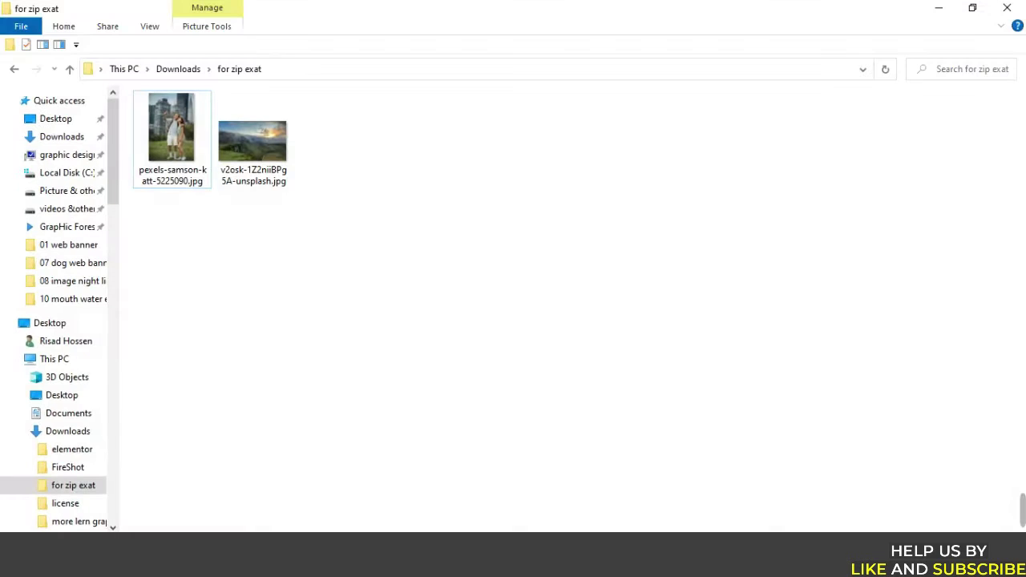
Step: Open pexels-samson-katt-5225090.jpg in Photoshop by dragging it from File Explorer
mouse_move(164, 128)
mouse_down()
mouse_move(275, 395)
mouse_move(280, 380)
mouse_up()
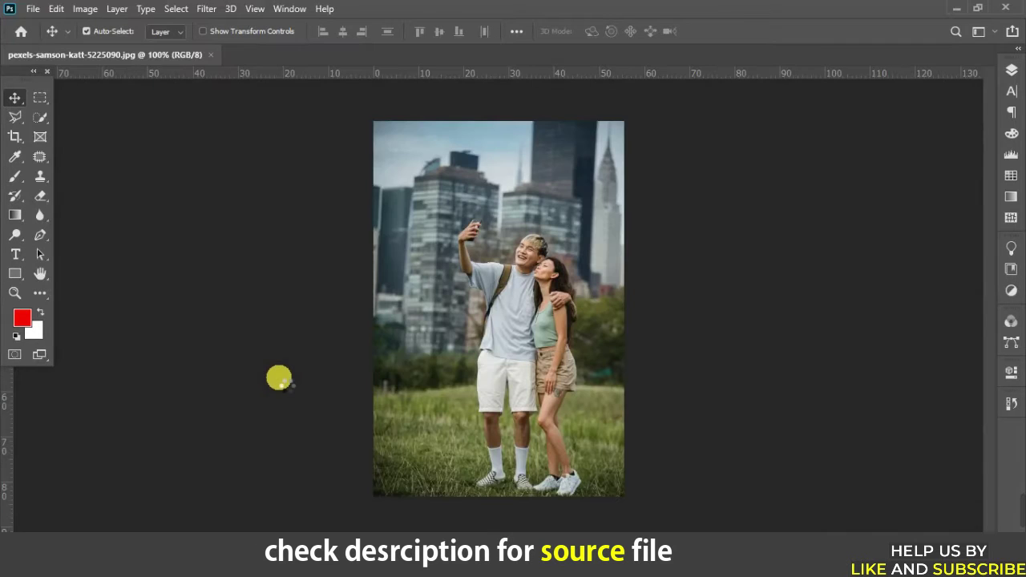
Step: Unlock the Background layer into Layer 0 and zoom in on the couple's legs
click(1012, 72)
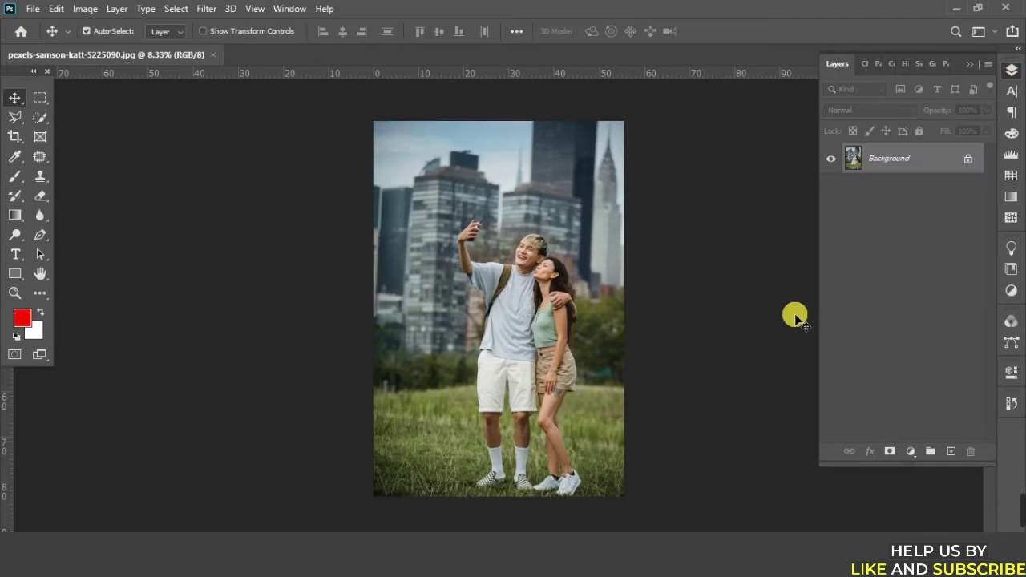
click(970, 160)
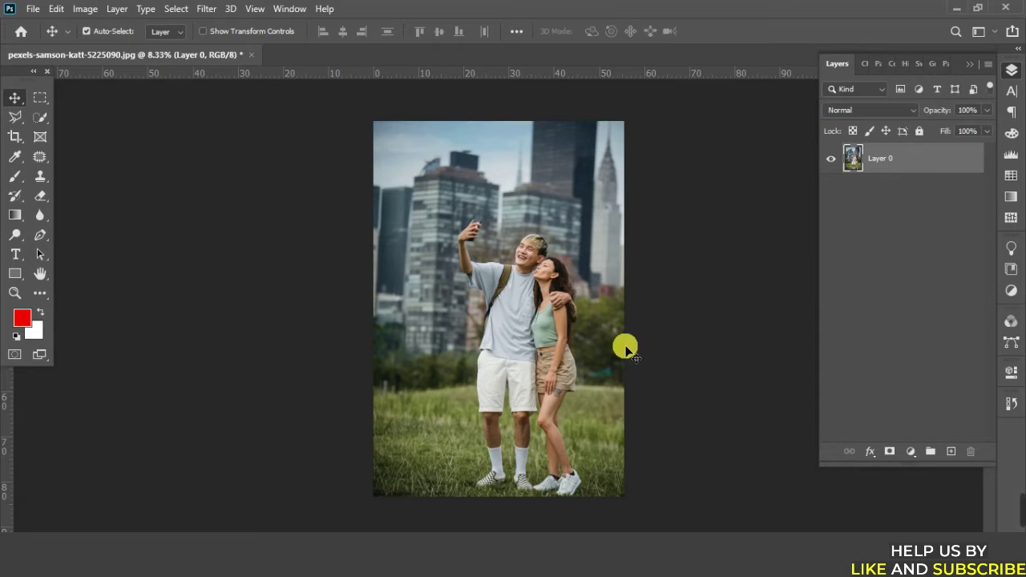
key(ctrl+plus)
mouse_move(607, 343)
mouse_down()
mouse_move(530, 318)
mouse_move(504, 230)
mouse_up()
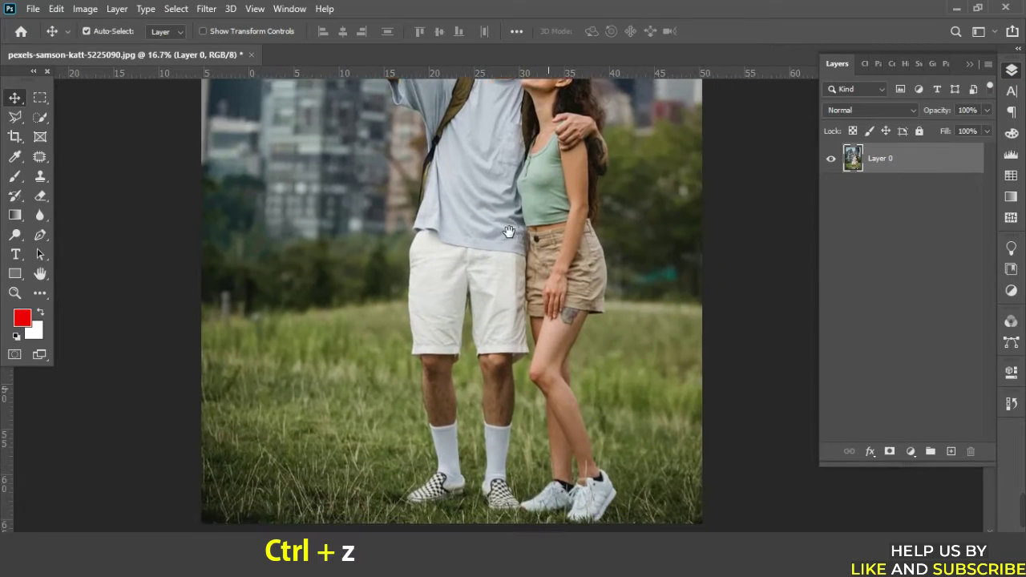
Step: Select the Pen tool with its mode set to Path
click(41, 236)
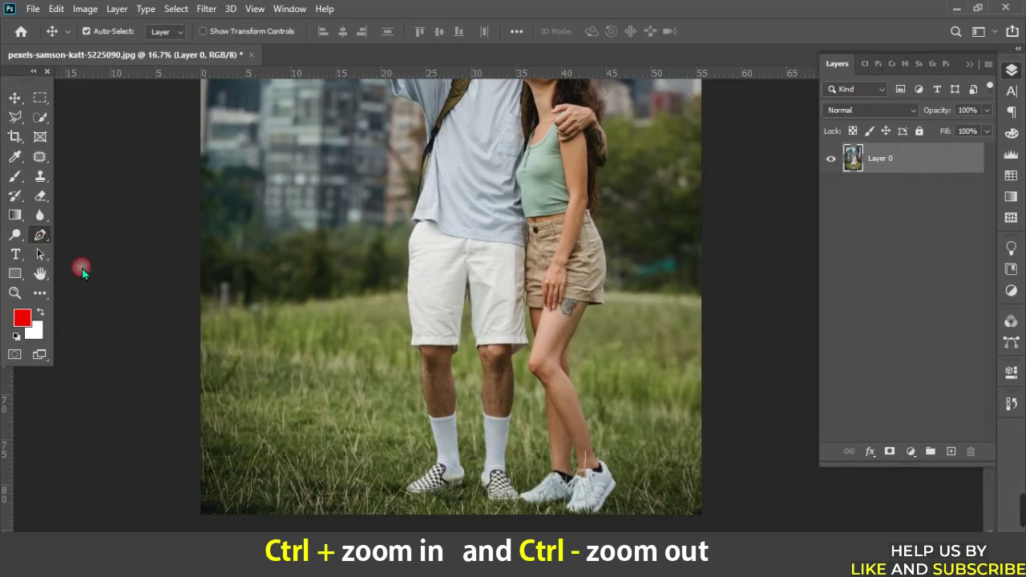
click(108, 30)
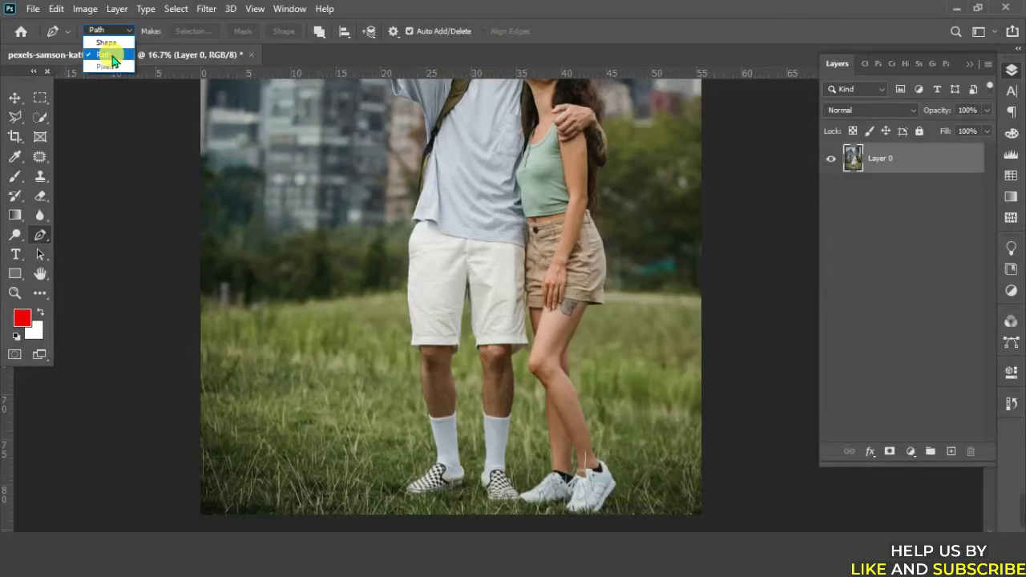
click(112, 54)
Step: Place the first path anchor at the edge of the man's shoe
scroll(469, 366, up, 1)
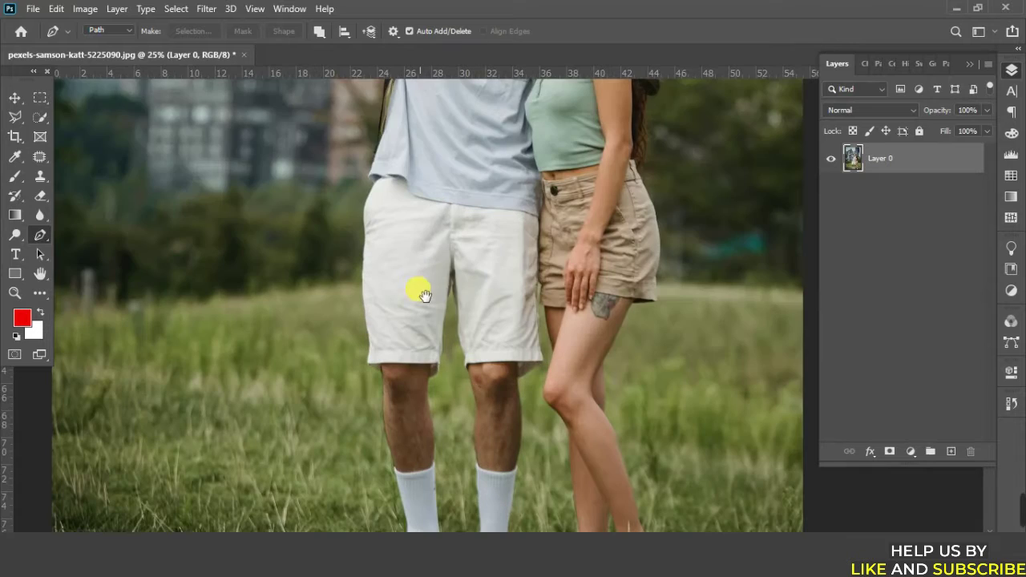
scroll(491, 260, down, 3)
scroll(490, 260, down, 1)
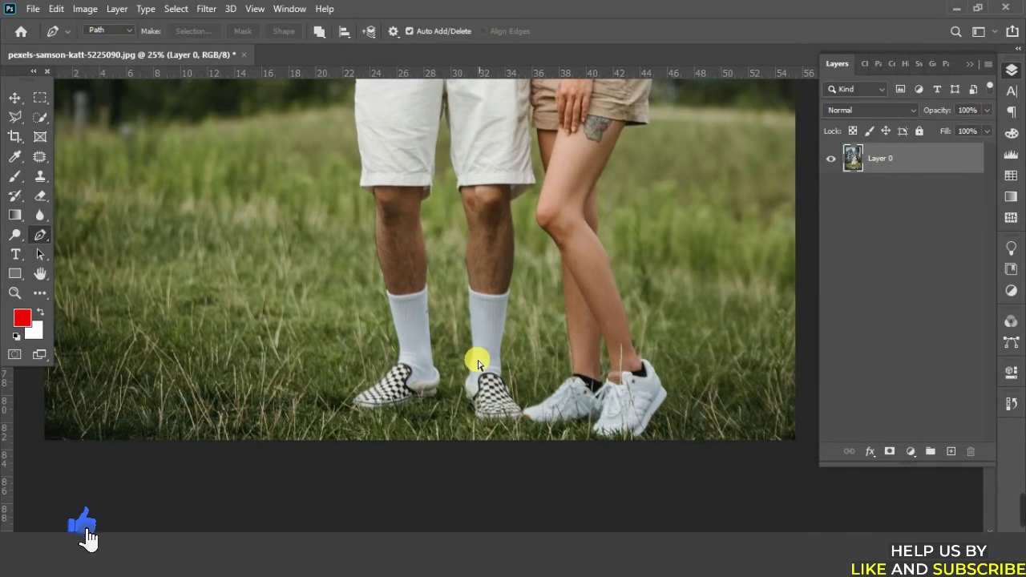
scroll(473, 360, up, 1)
scroll(406, 364, up, 1)
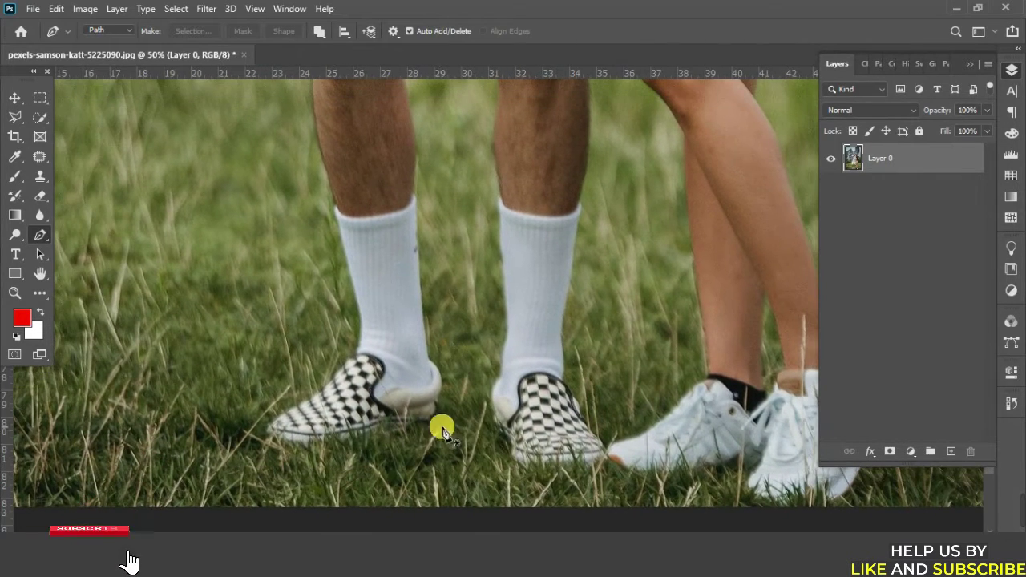
scroll(377, 376, up, 5)
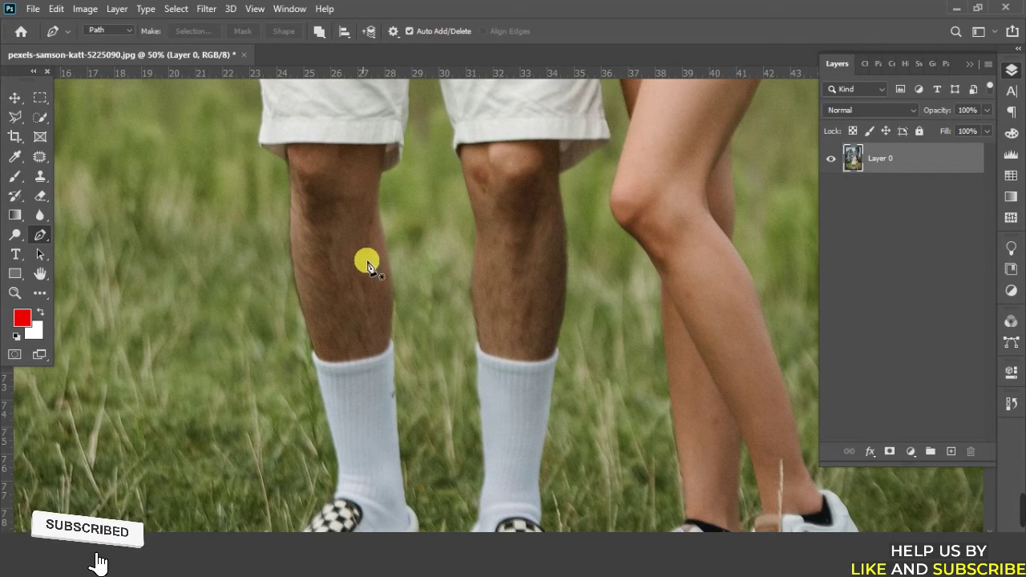
drag(343, 383, 441, 334)
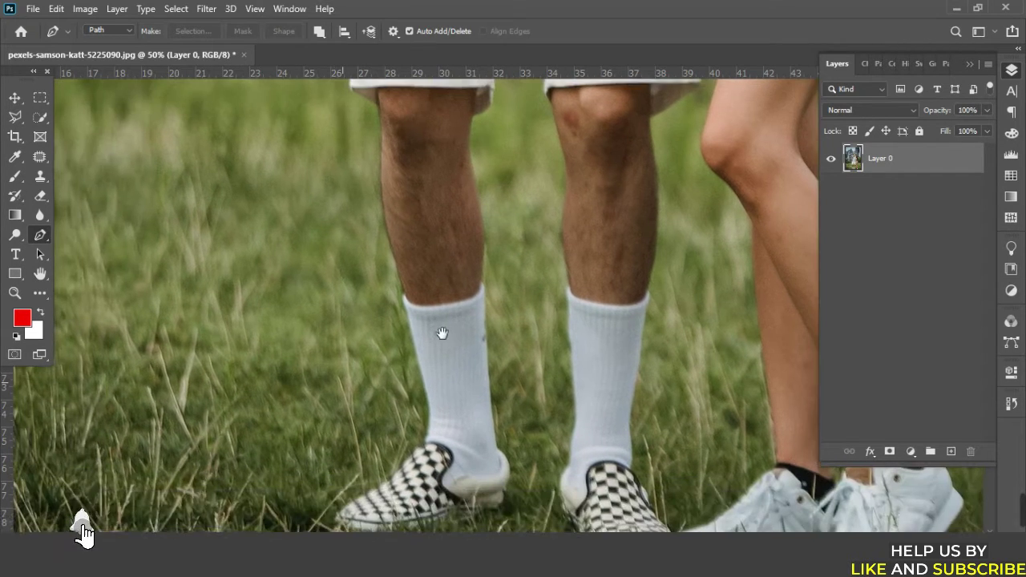
click(435, 452)
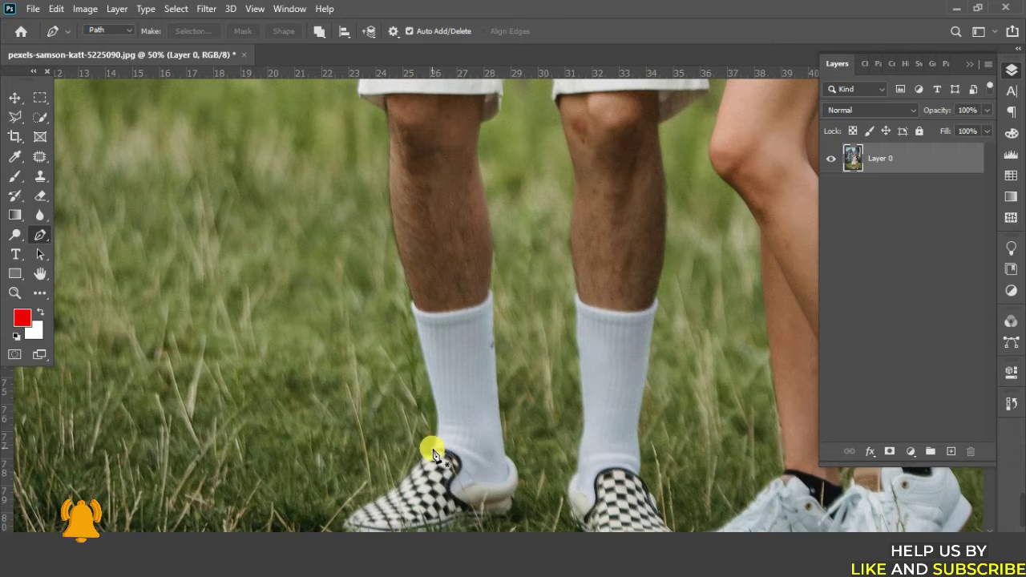
Step: Trace the path up the left edge of the man's sock
click(425, 369)
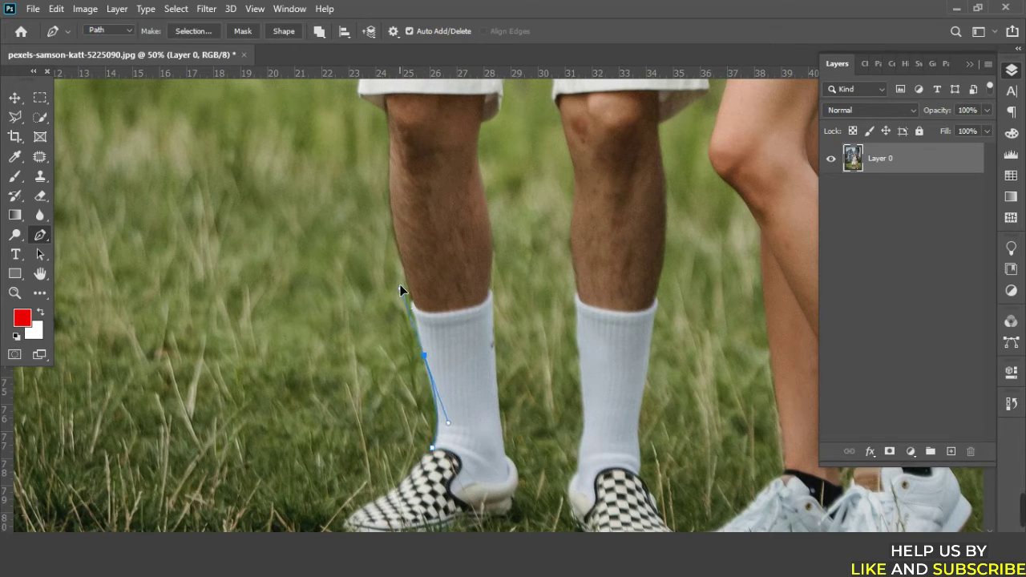
alt+click(424, 355)
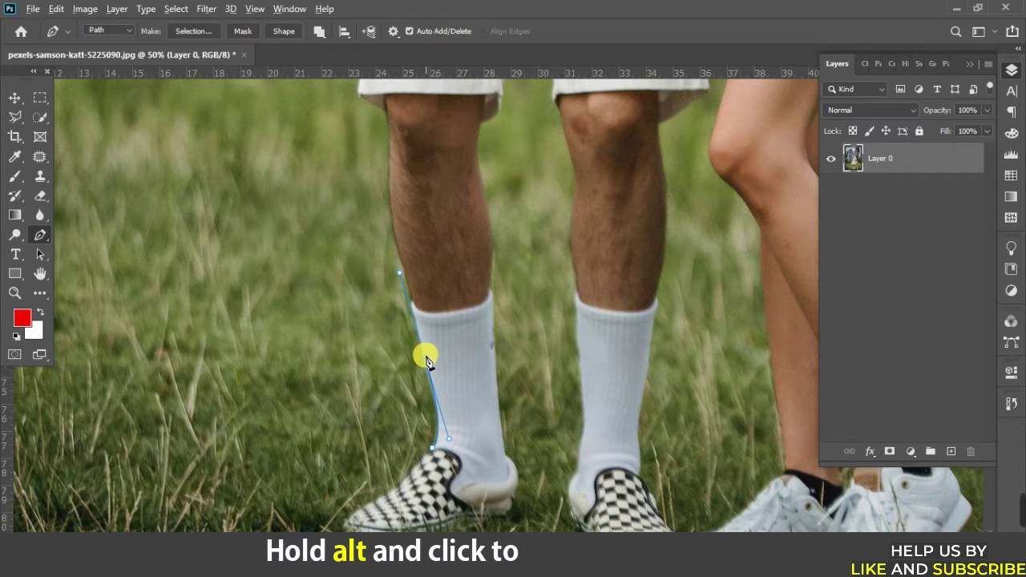
drag(455, 311, 467, 360)
click(424, 358)
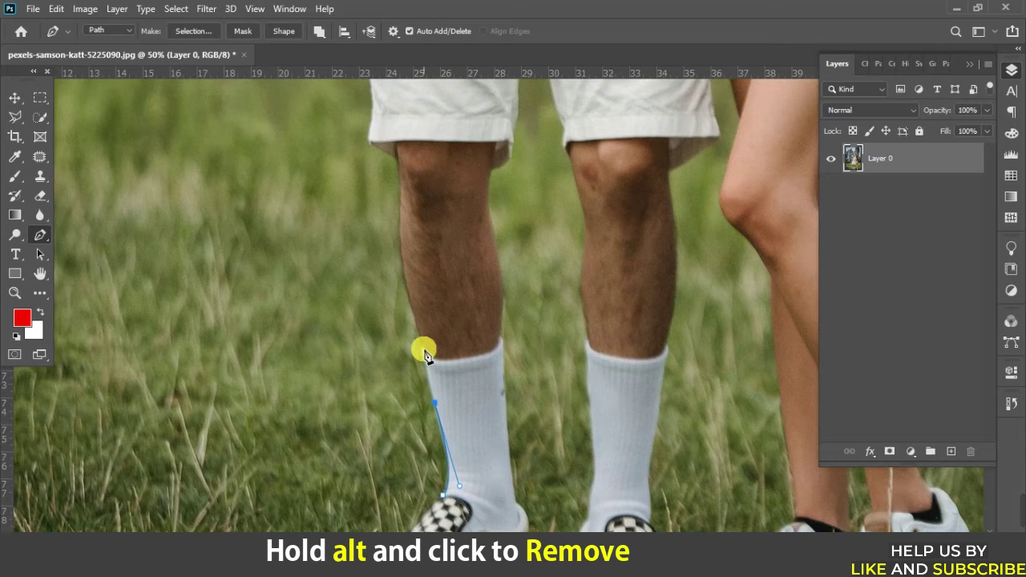
click(425, 351)
drag(450, 366, 478, 430)
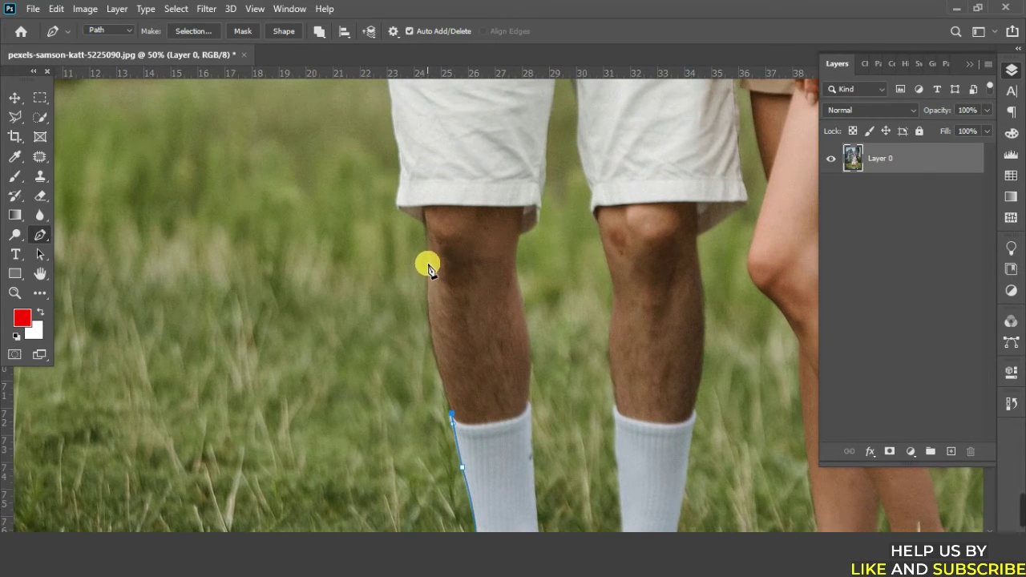
Step: Curve the path along the man's calf and up his leg toward the shorts
mouse_move(437, 229)
mouse_down()
mouse_move(444, 218)
mouse_move(445, 310)
mouse_up()
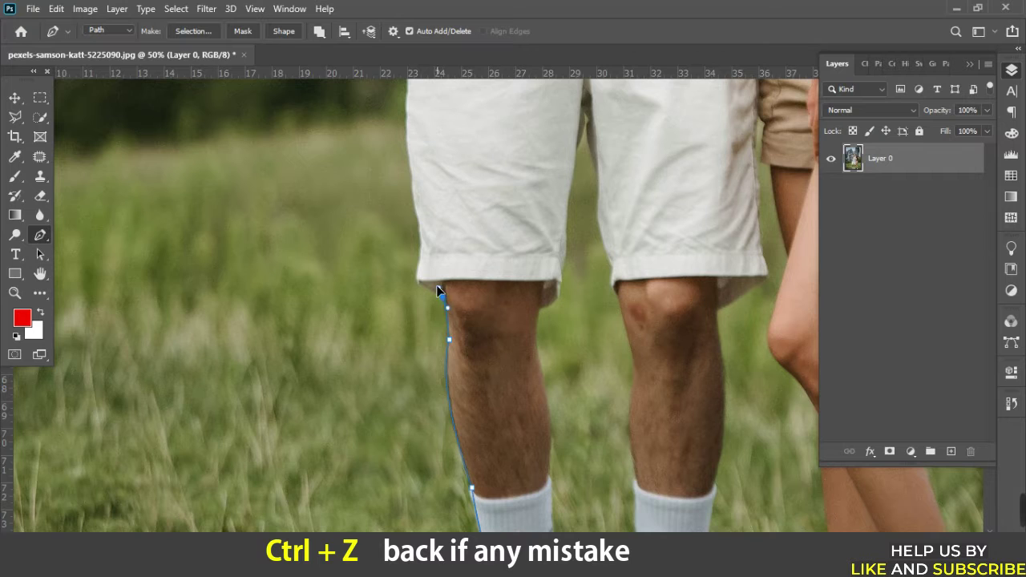
scroll(464, 321, up, 2)
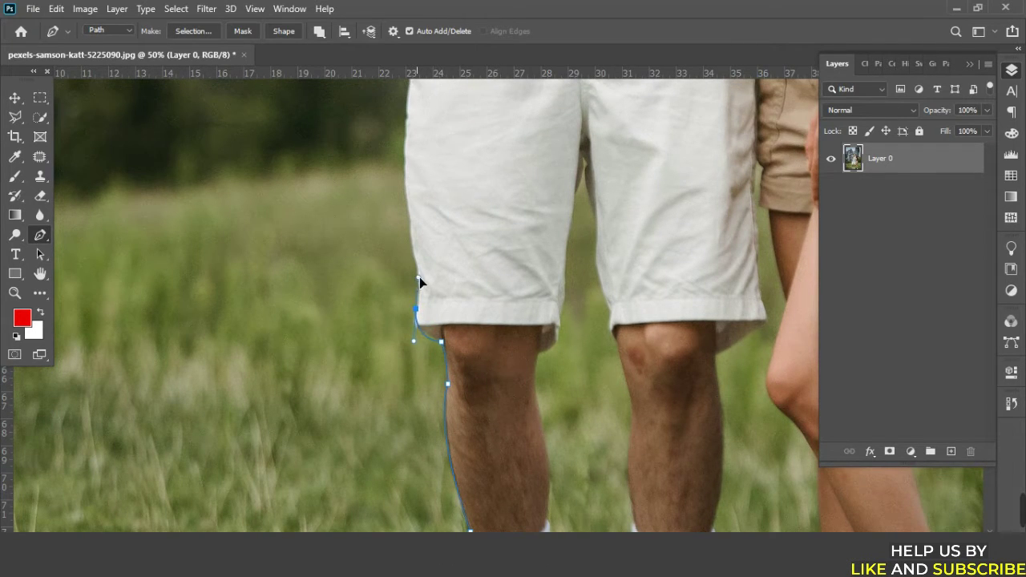
drag(419, 277, 428, 291)
alt+click(416, 309)
drag(496, 301, 505, 342)
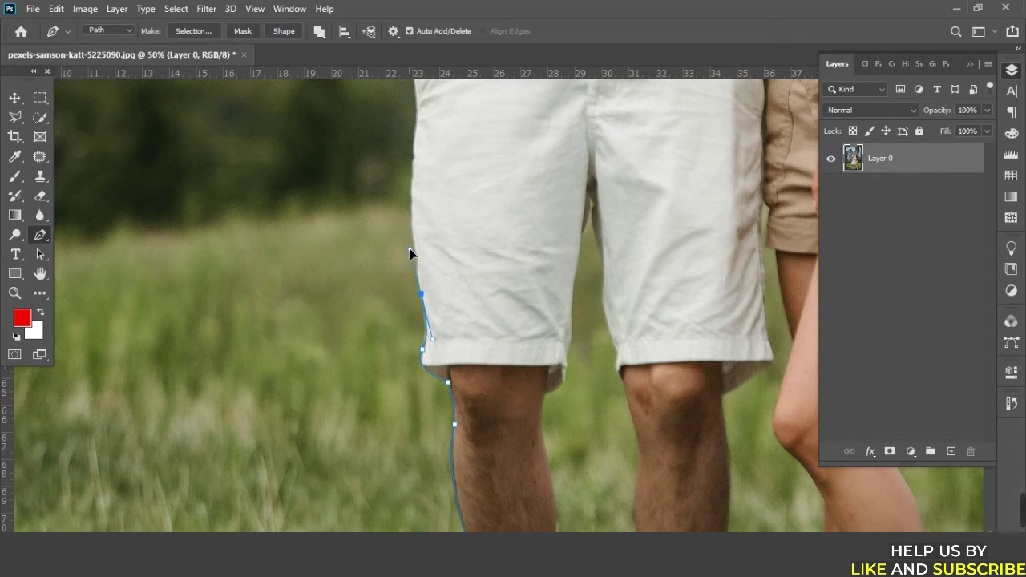
click(422, 295)
Step: Continue the curved path up the shorts' left edge to the shirt hem
drag(501, 293, 499, 405)
click(424, 270)
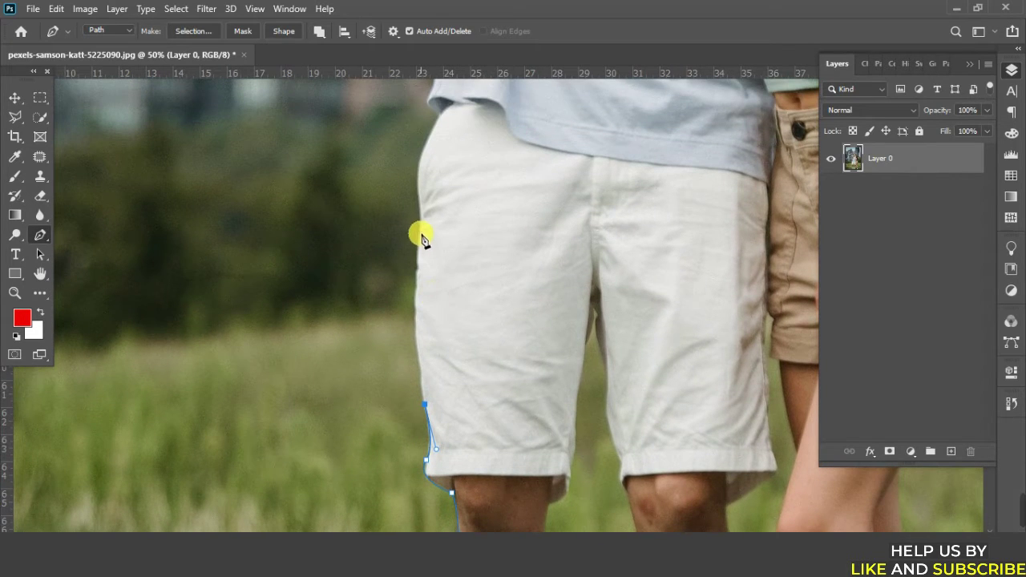
drag(423, 237, 434, 164)
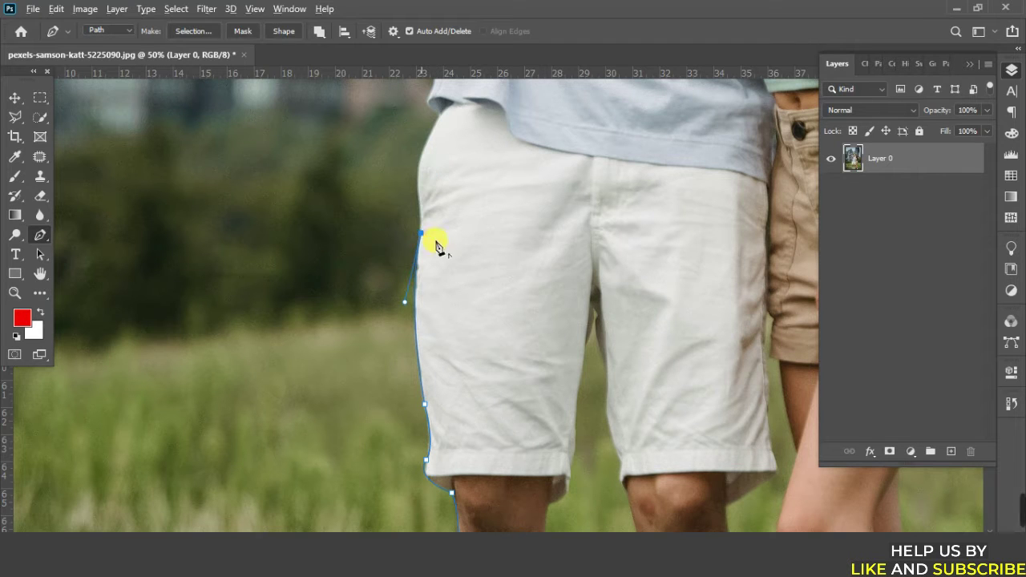
drag(525, 234, 483, 375)
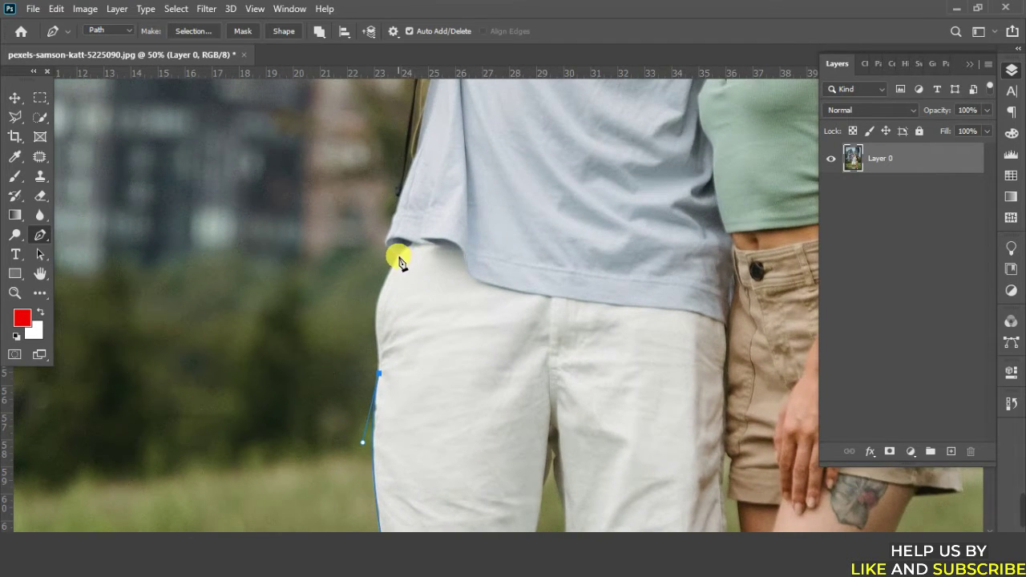
drag(400, 256, 432, 211)
Step: Trace the path up the man's sleeve and raised hand to the phone's top
alt+click(400, 255)
key(ctrl+plus)
scroll(396, 358, up, 3)
scroll(448, 286, up, 3)
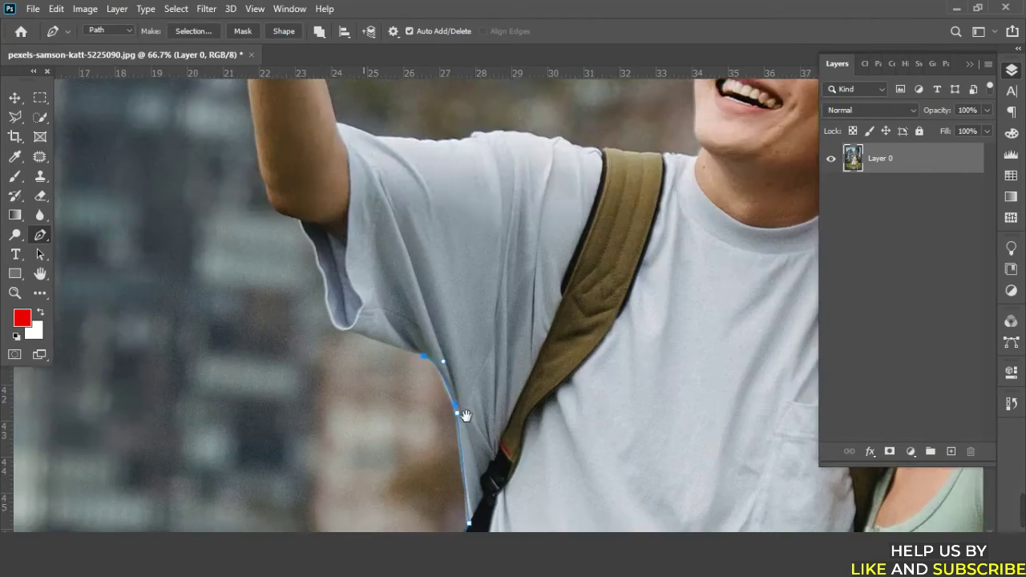
key(ctrl+plus)
scroll(343, 398, up, 2)
scroll(345, 400, up, 2)
key(ctrl+minus)
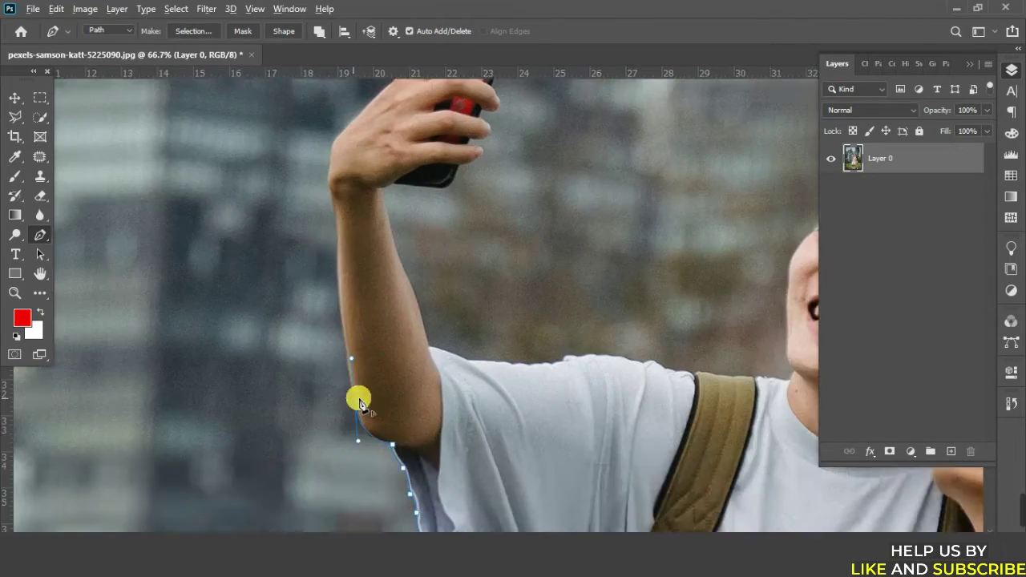
scroll(357, 398, up, 3)
scroll(339, 384, up, 3)
click(272, 427)
key(ctrl+plus)
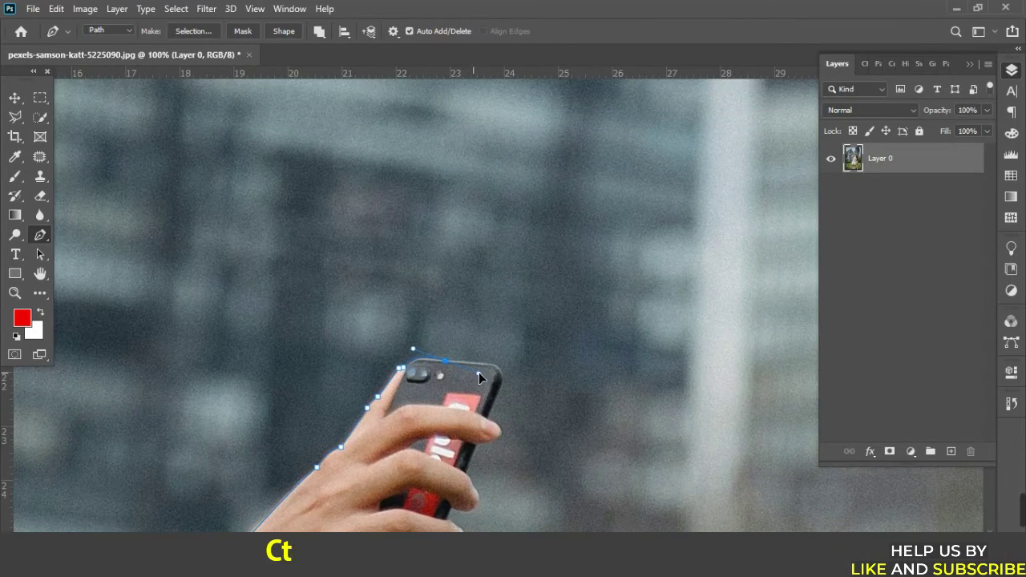
click(408, 355)
click(448, 352)
Step: Trace the path along the fingertips and the phone's edge
scroll(474, 283, down, 2)
scroll(474, 284, down, 2)
key(ctrl+plus)
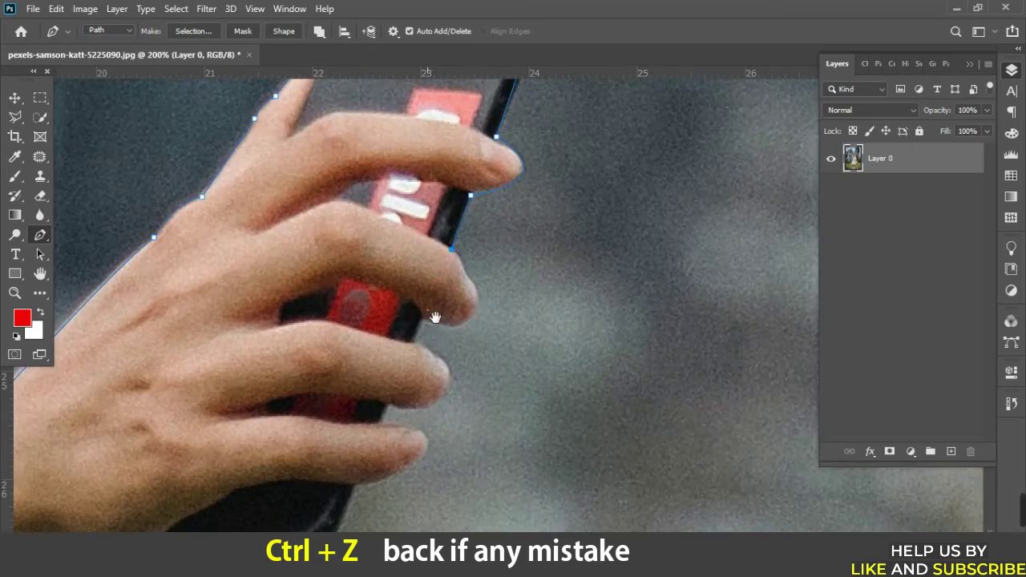
click(488, 232)
click(417, 333)
key(ctrl+minus)
key(ctrl+minus)
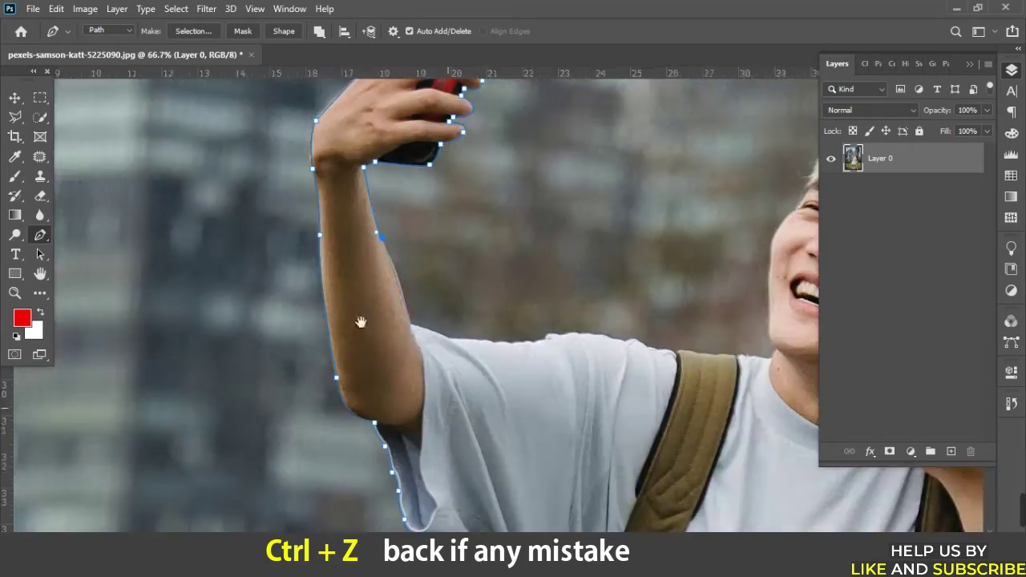
scroll(321, 337, right, 5)
Step: Add anchors along the man's shoulder, forehead, hair and ear
click(301, 336)
key(ctrl+plus)
scroll(454, 407, up, 3)
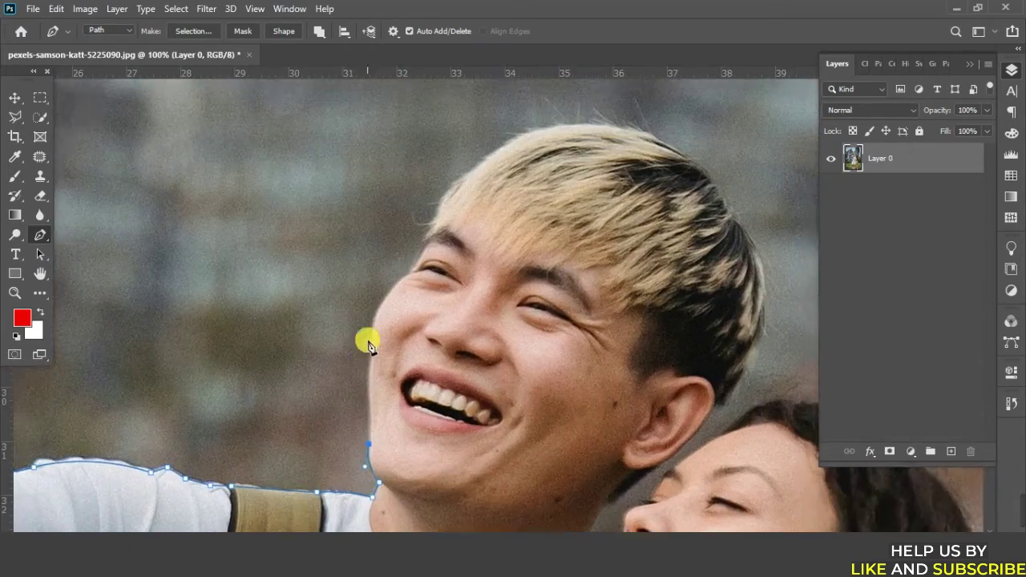
click(366, 339)
click(316, 307)
drag(327, 171, 427, 274)
scroll(465, 277, down, 3)
key(ctrl+plus)
click(492, 293)
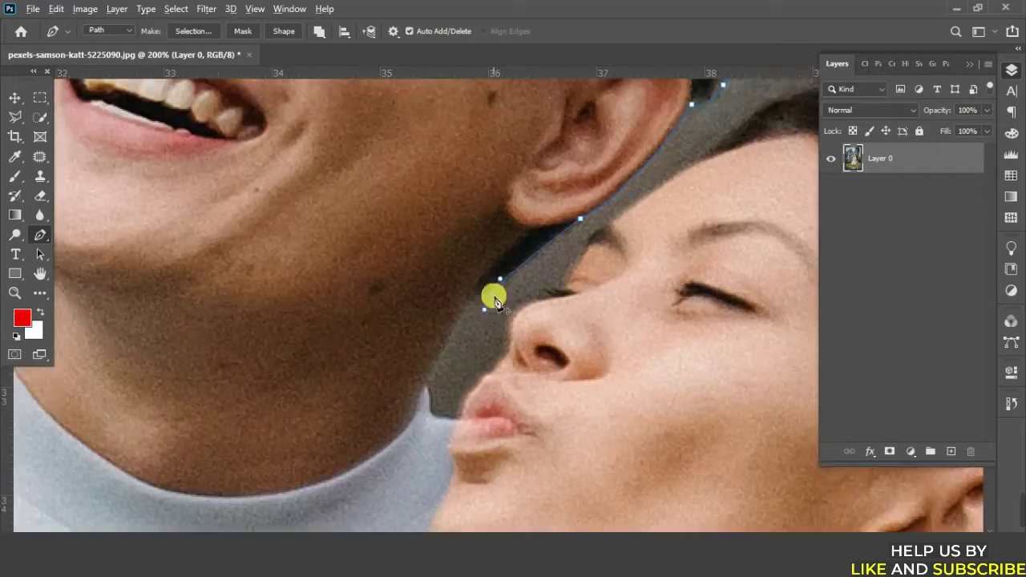
scroll(511, 323, down, 1)
Step: Trace the woman's face, hair and tattooed arm down to her waist
click(513, 330)
key(ctrl+minus)
key(ctrl+minus)
scroll(609, 265, down, 5)
click(609, 265)
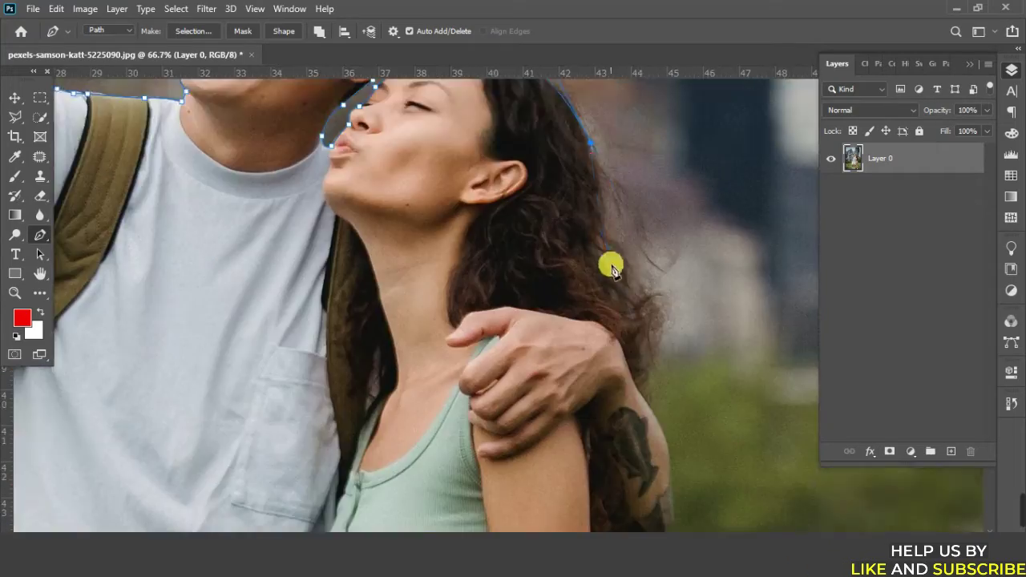
scroll(632, 321, down, 3)
key(ctrl+plus)
click(550, 290)
scroll(550, 293, down, 3)
click(488, 454)
Step: Trace the path down the woman's shorts and leg to her shoe
scroll(499, 465, down, 3)
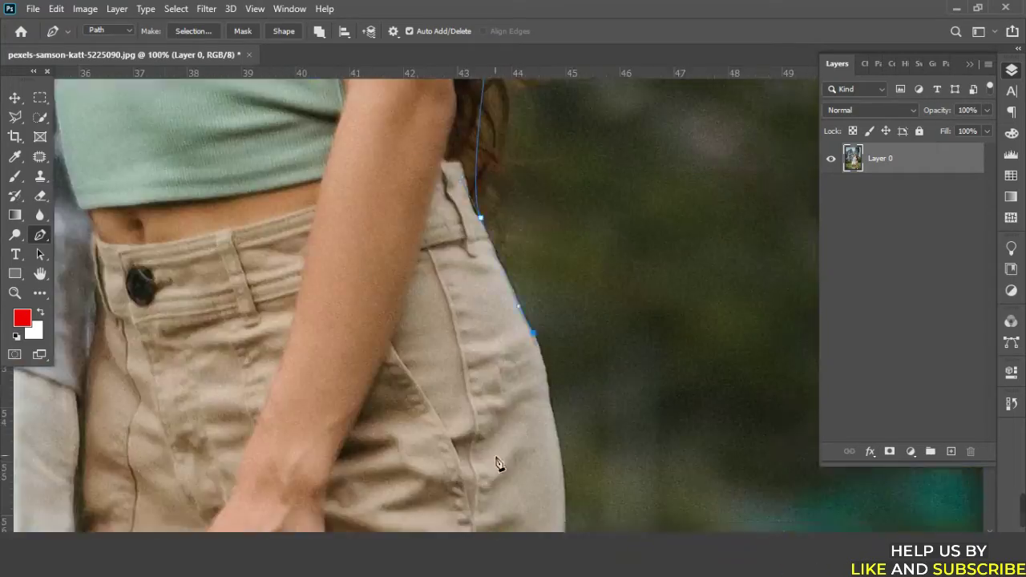
key(ctrl+minus)
click(550, 371)
key(ctrl+plus)
key(ctrl+minus)
scroll(424, 322, down, 5)
click(425, 321)
scroll(456, 367, down, 2)
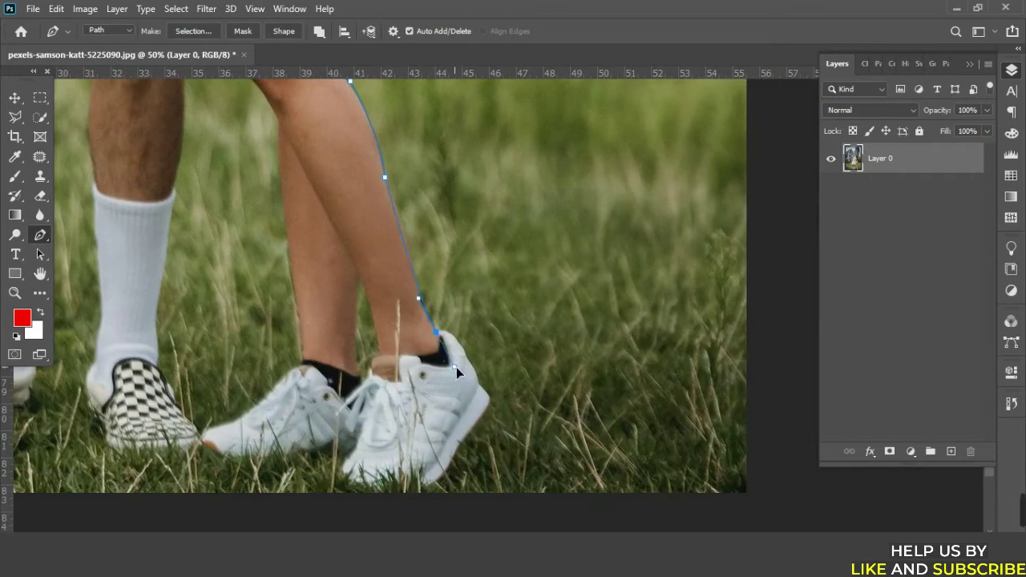
scroll(474, 393, down, 3)
click(392, 339)
Step: Curve the path around the white shoes and continue down the legs
scroll(393, 339, up, 2)
click(241, 313)
scroll(350, 401, up, 3)
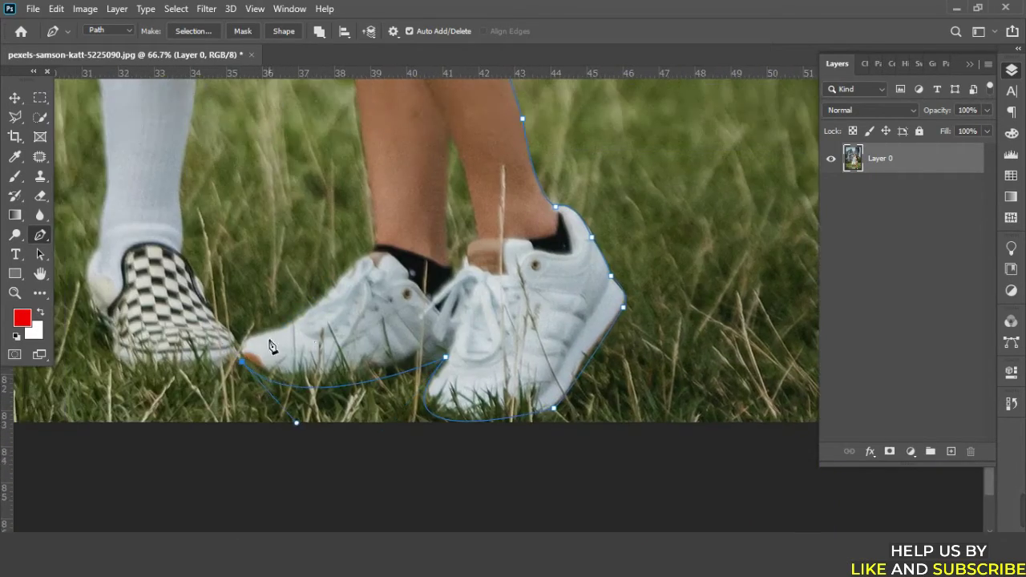
click(350, 268)
drag(350, 268, 344, 440)
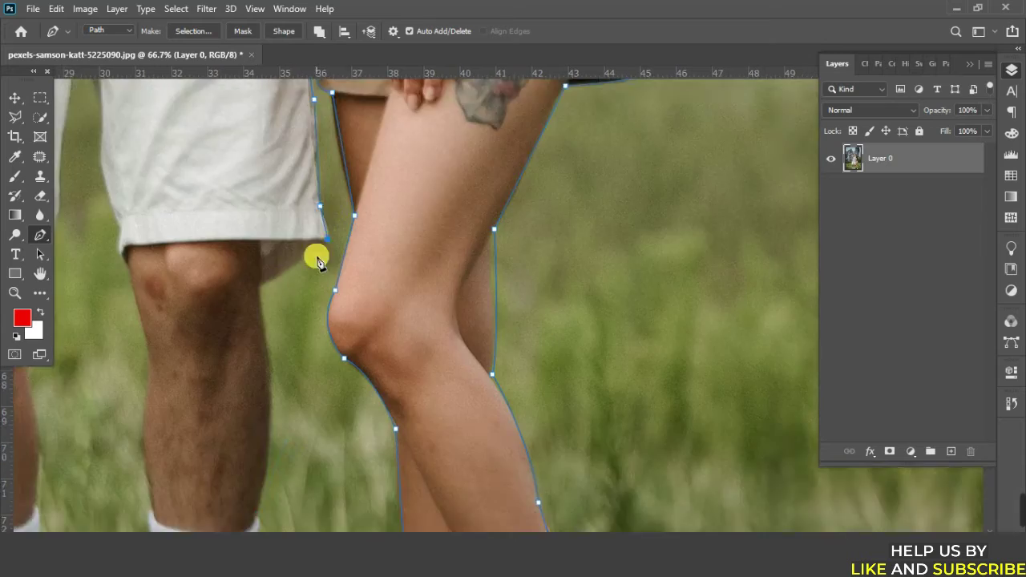
scroll(316, 256, down, 5)
click(272, 312)
Step: Add anchors along the man's inner leg down to the sock edge
scroll(288, 337, up, 4)
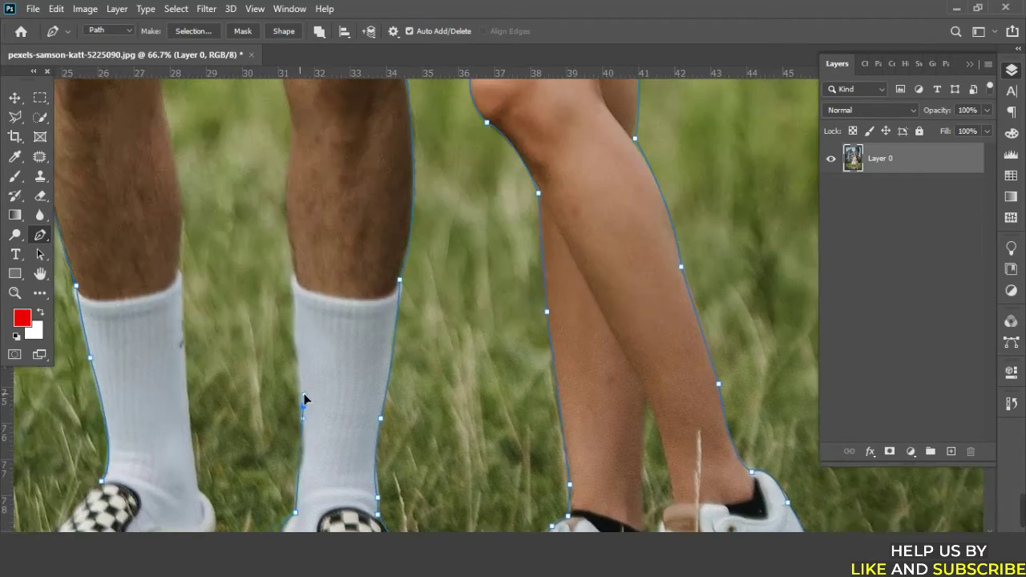
click(297, 298)
scroll(297, 290, up, 4)
click(371, 332)
scroll(371, 283, down, 3)
click(307, 343)
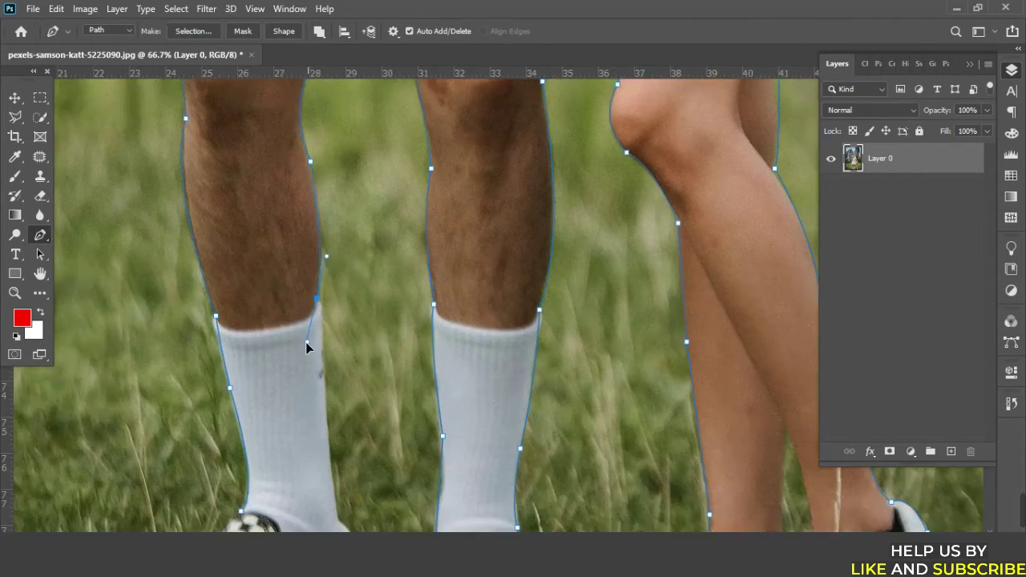
scroll(305, 342, down, 3)
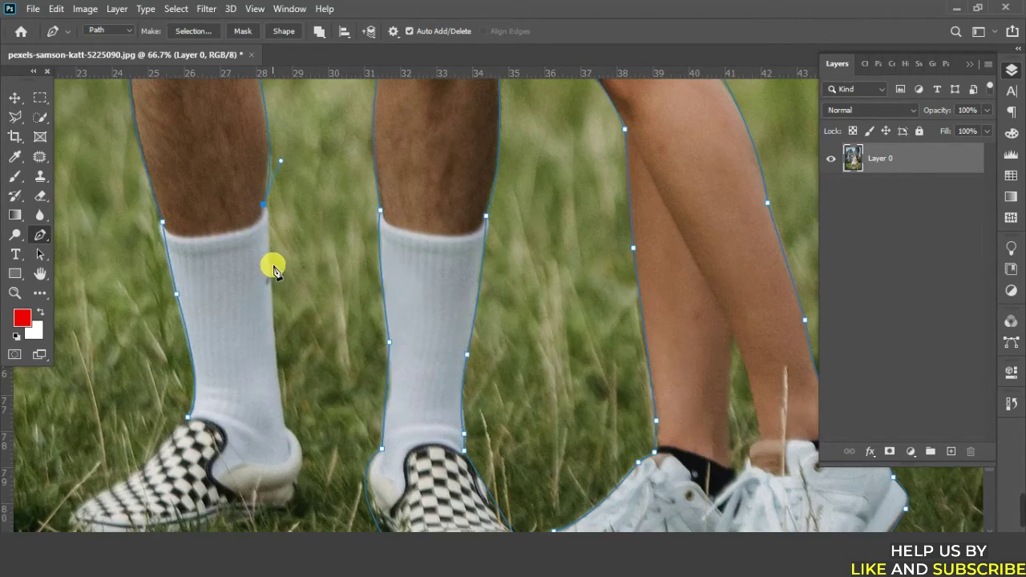
click(268, 317)
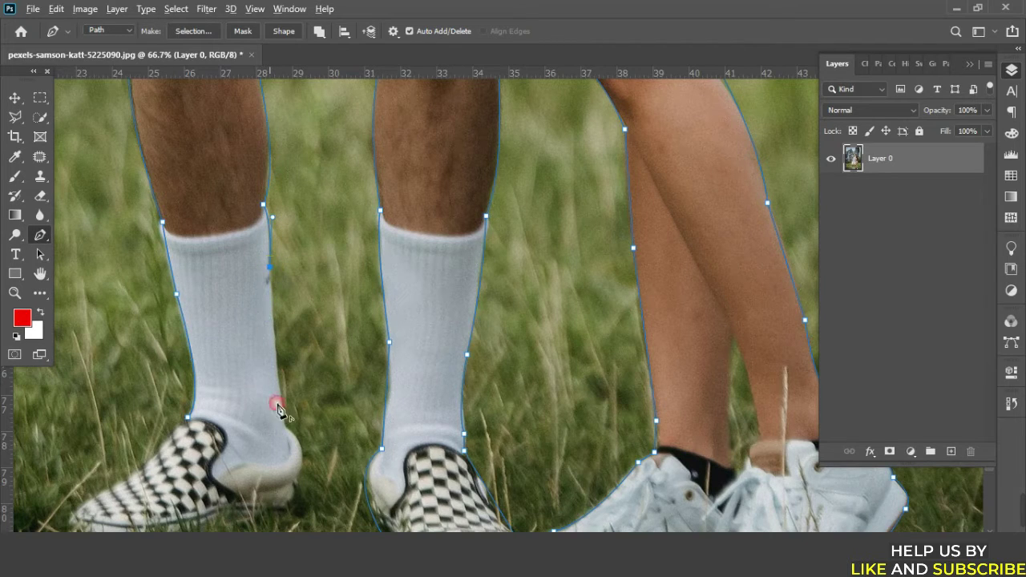
scroll(278, 409, down, 3)
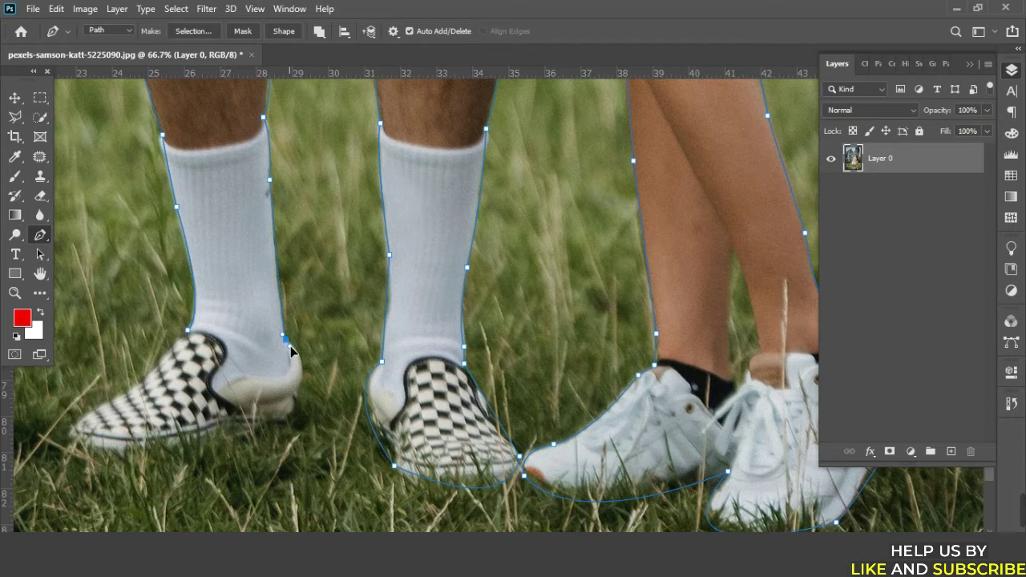
scroll(284, 398, down, 2)
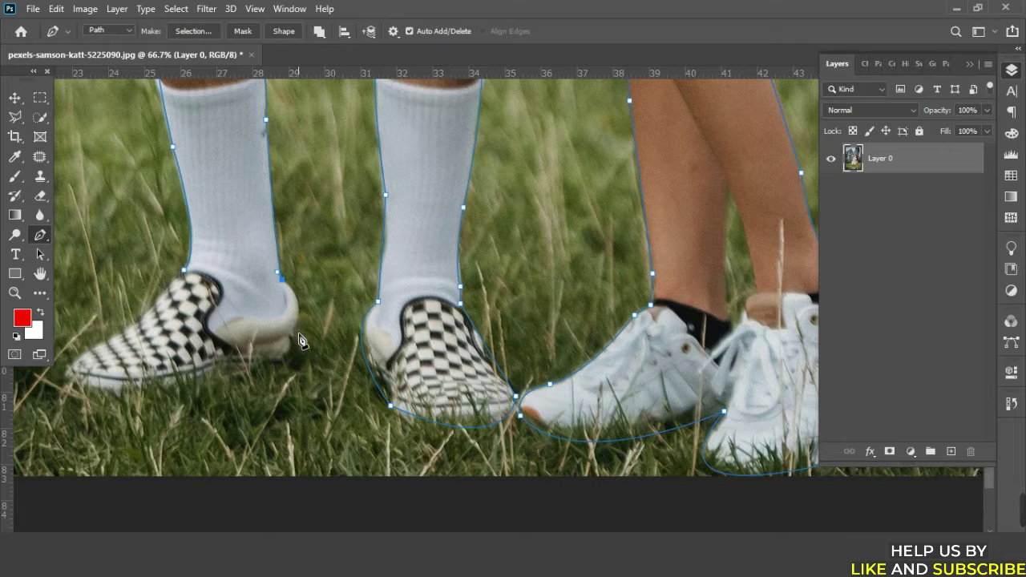
Step: Curve the path under the checkered shoe and close it at the ankle
alt+click(297, 329)
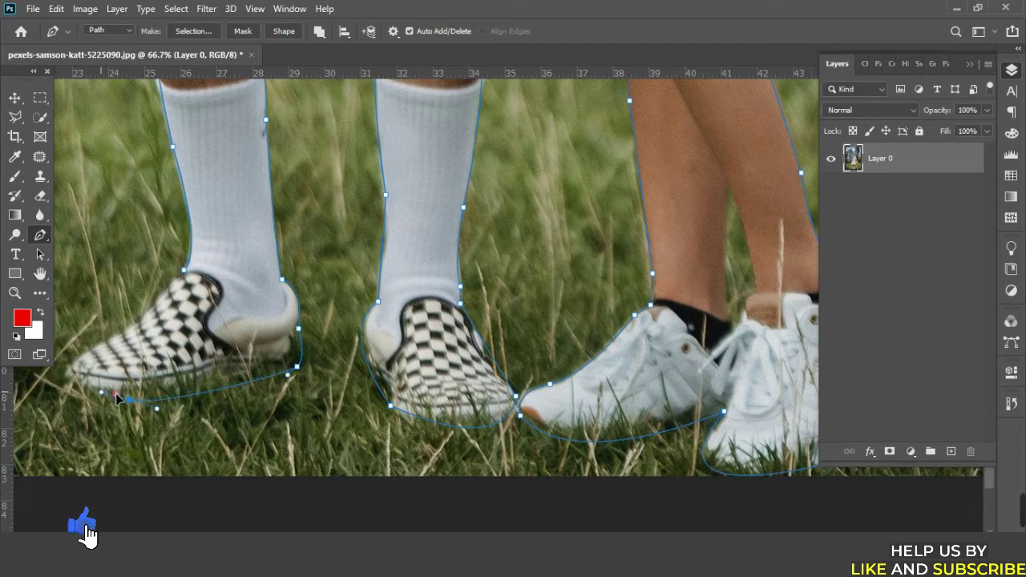
drag(129, 398, 156, 407)
drag(276, 406, 348, 490)
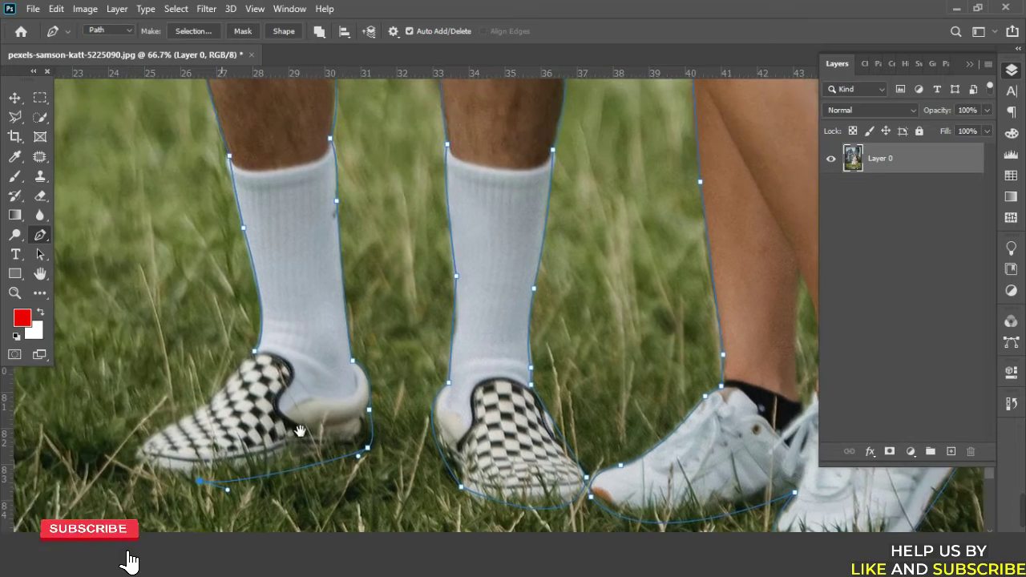
drag(141, 443, 194, 392)
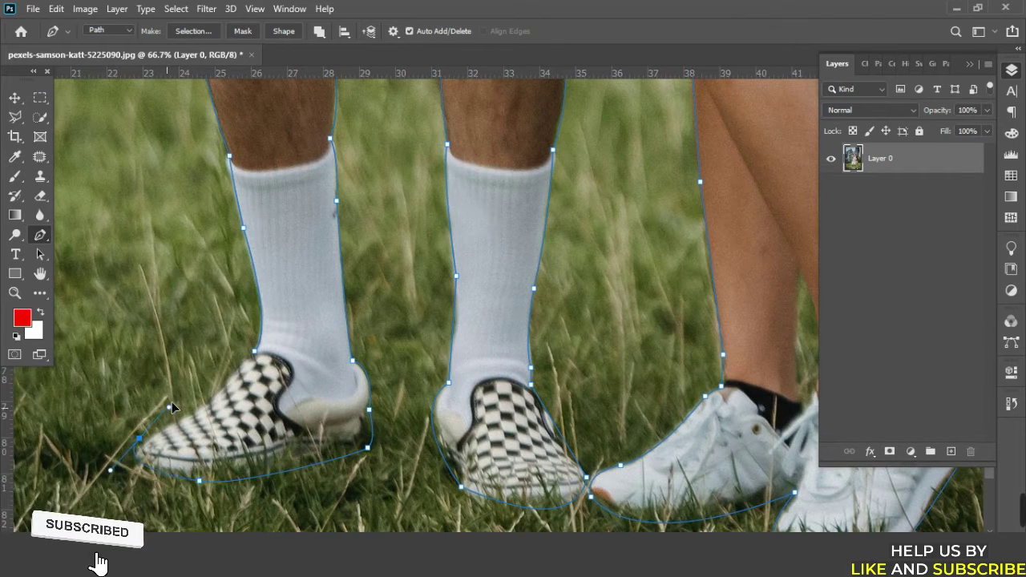
alt+click(139, 438)
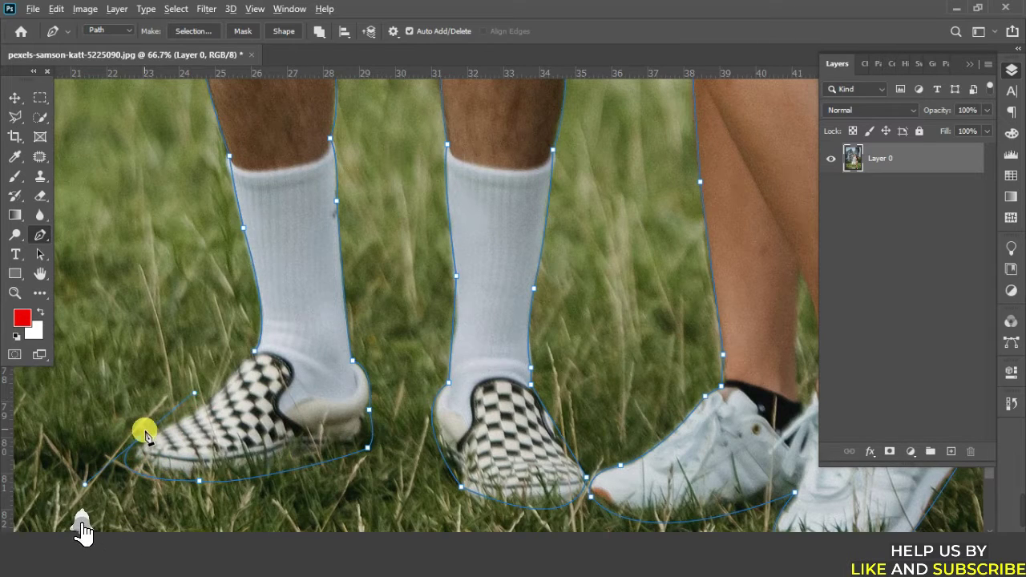
click(255, 353)
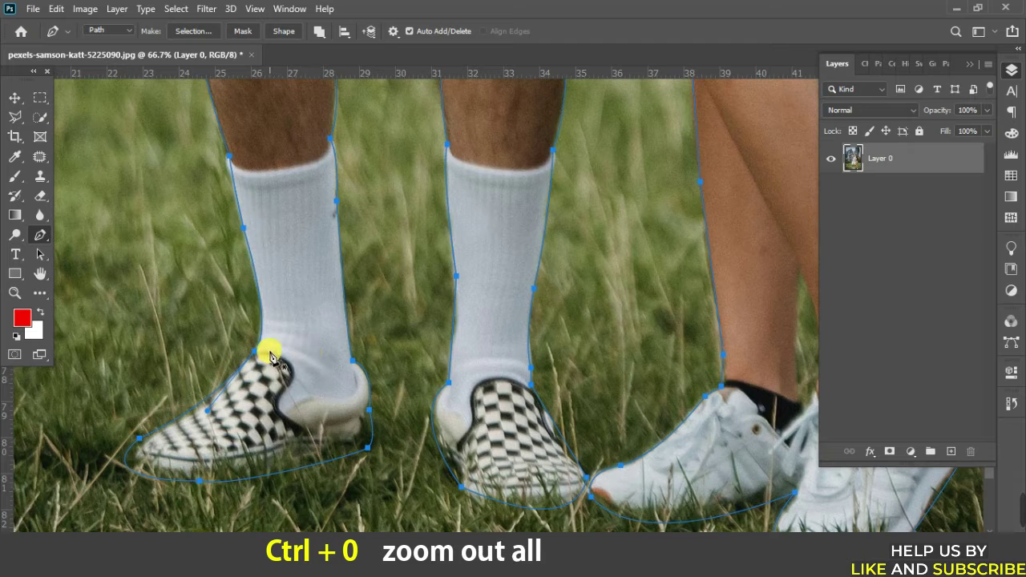
Step: Load the traced path as a selection, invert it, and delete the city background
key(ctrl+0)
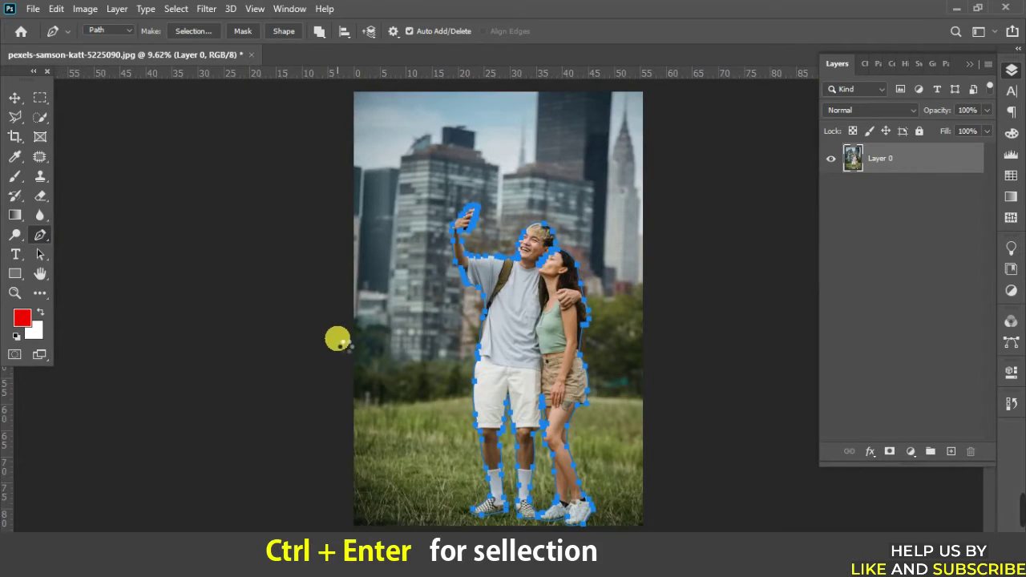
key(ctrl+Return)
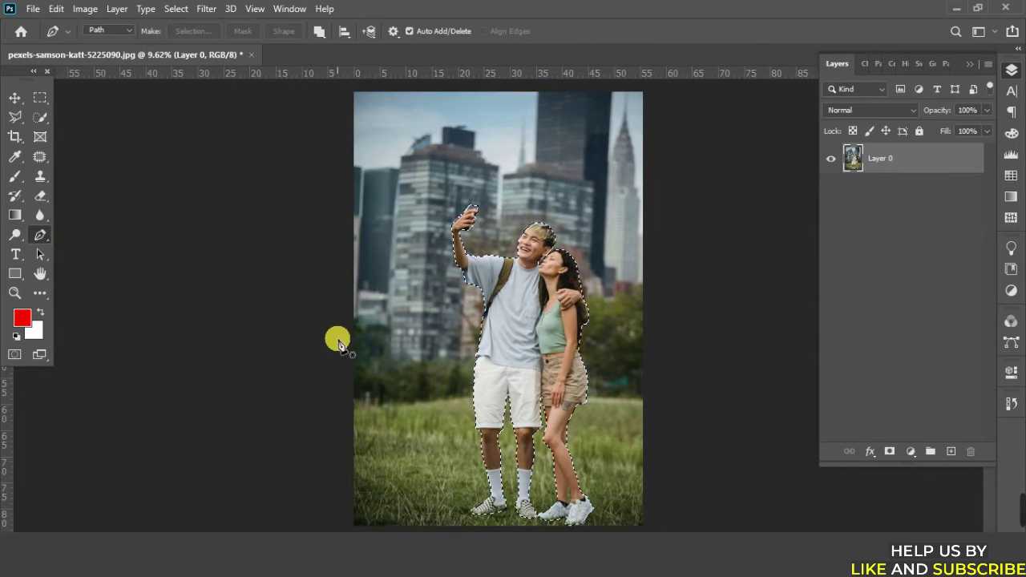
key(ctrl+shift+i)
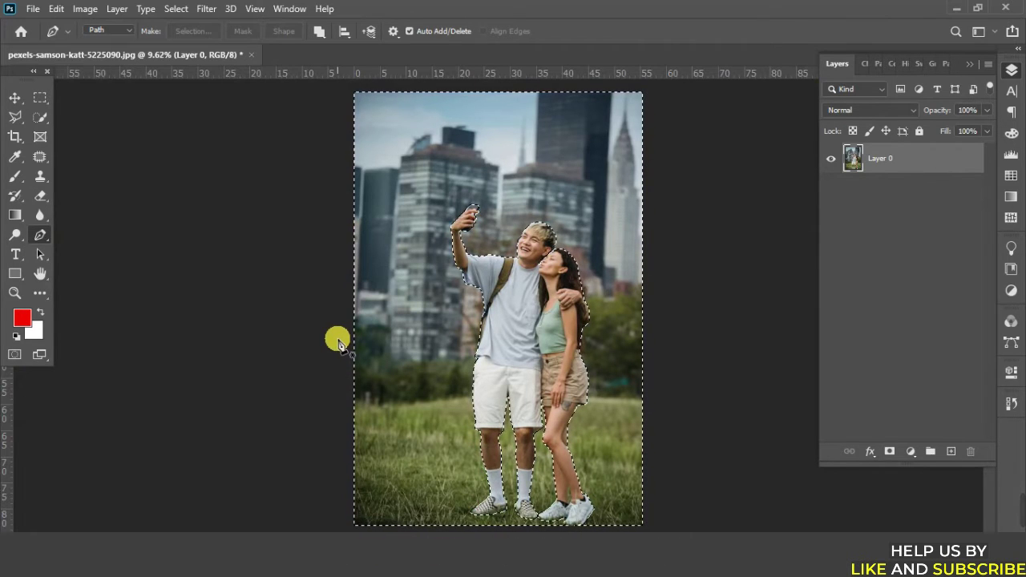
key(Delete)
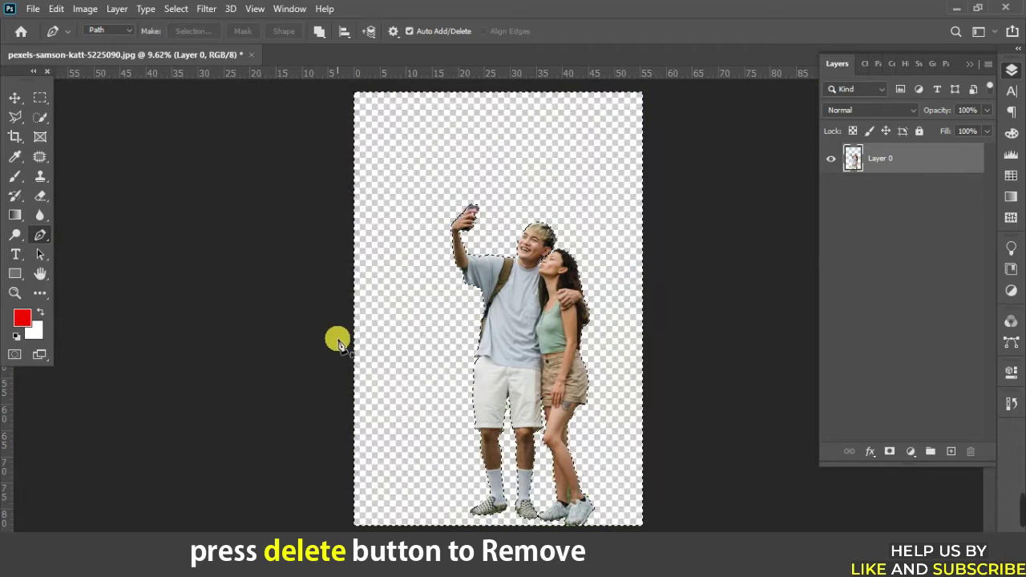
Step: Deselect the cut-out, switch to the Move Tool, and deselect Layer 0
key(ctrl+d)
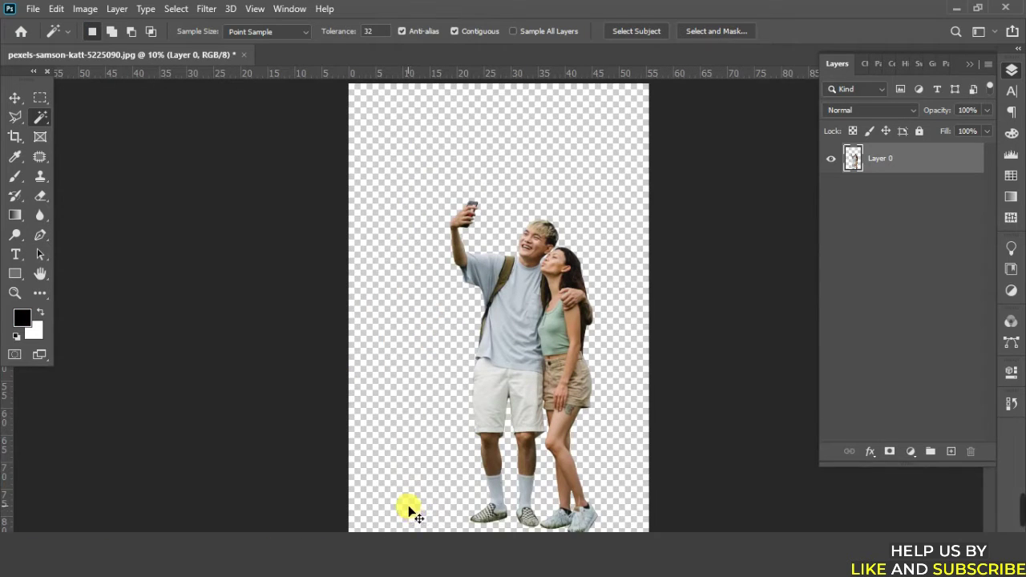
click(15, 98)
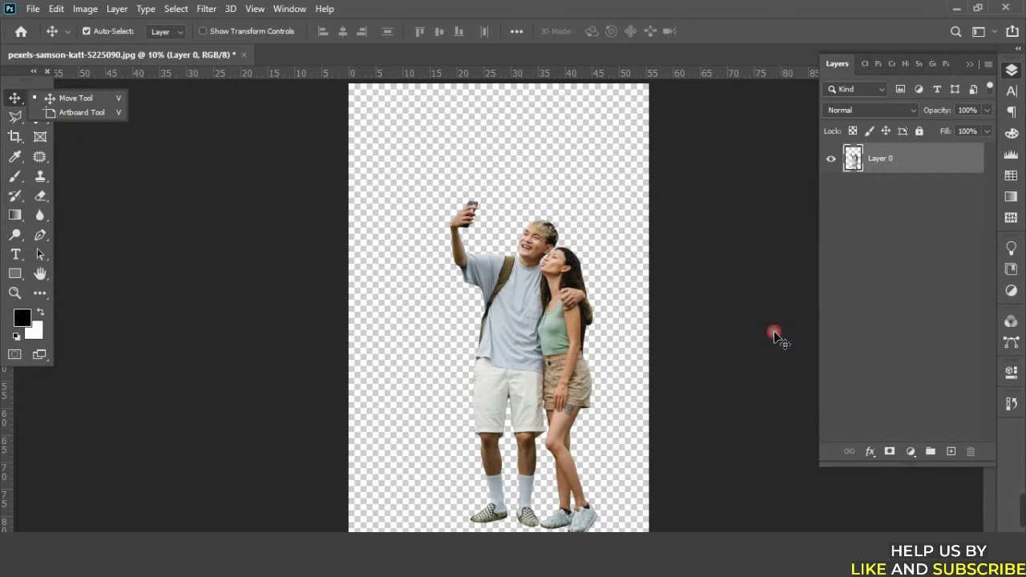
click(874, 240)
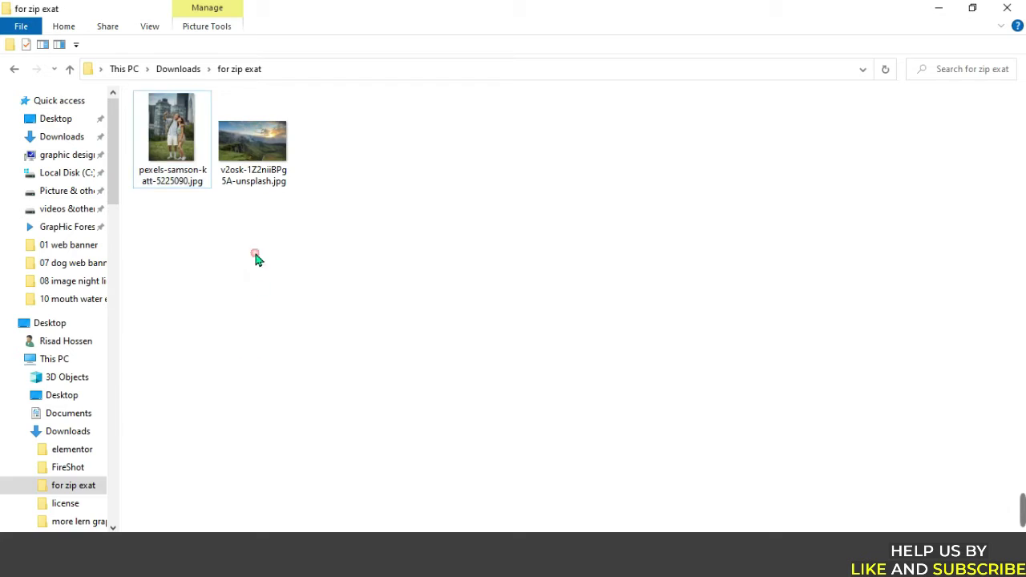
Step: Open v2osk-1Z2nii8Pg5A-unsplash.jpg in Photoshop by dragging it from File Explorer
mouse_move(252, 140)
mouse_down()
mouse_move(260, 499)
mouse_move(320, 189)
mouse_up()
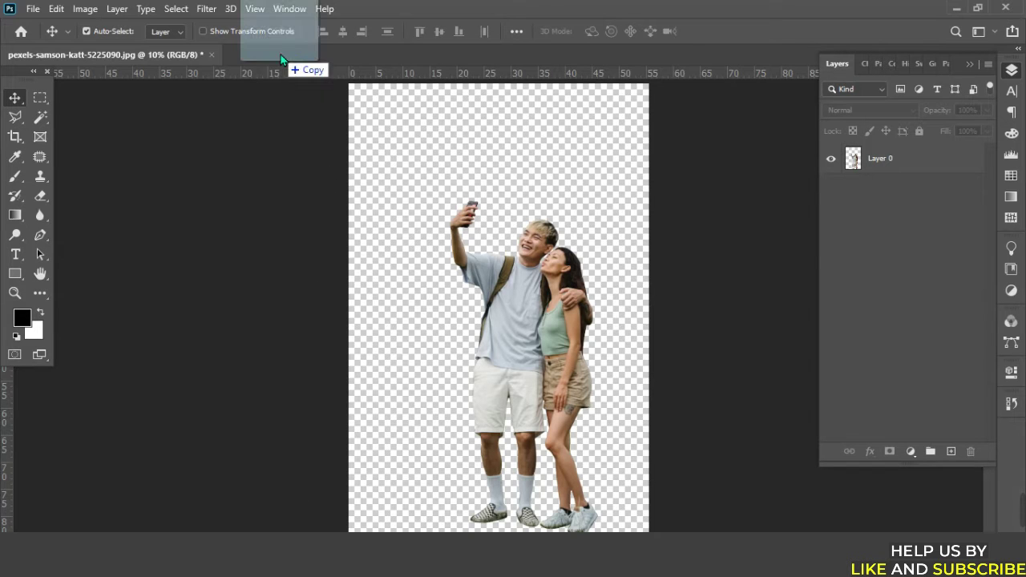
drag(280, 61, 280, 58)
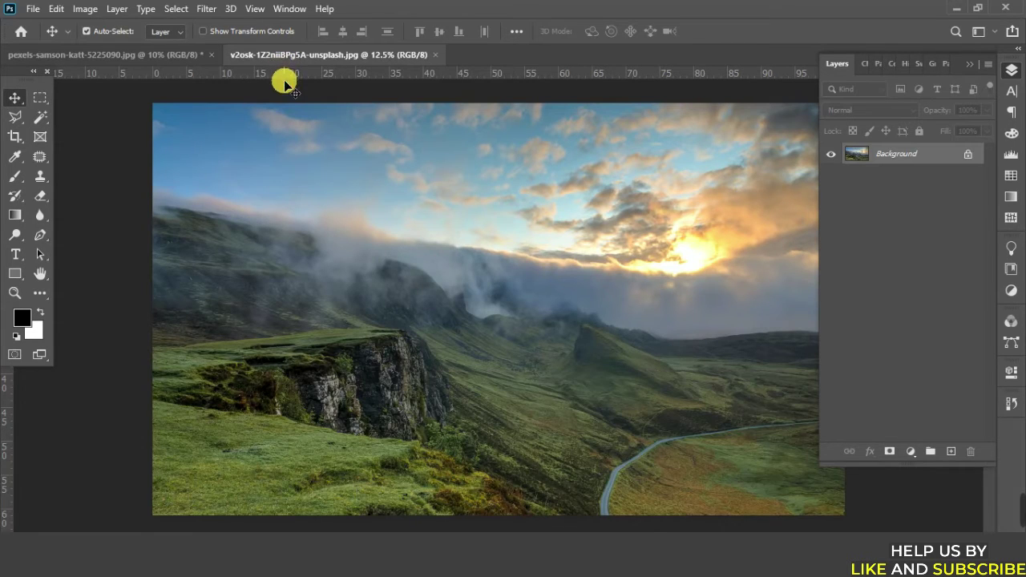
Step: Drag Layer 0 from the couple image onto the landscape as Layer 1, then move it up-left
key(ctrl+minus)
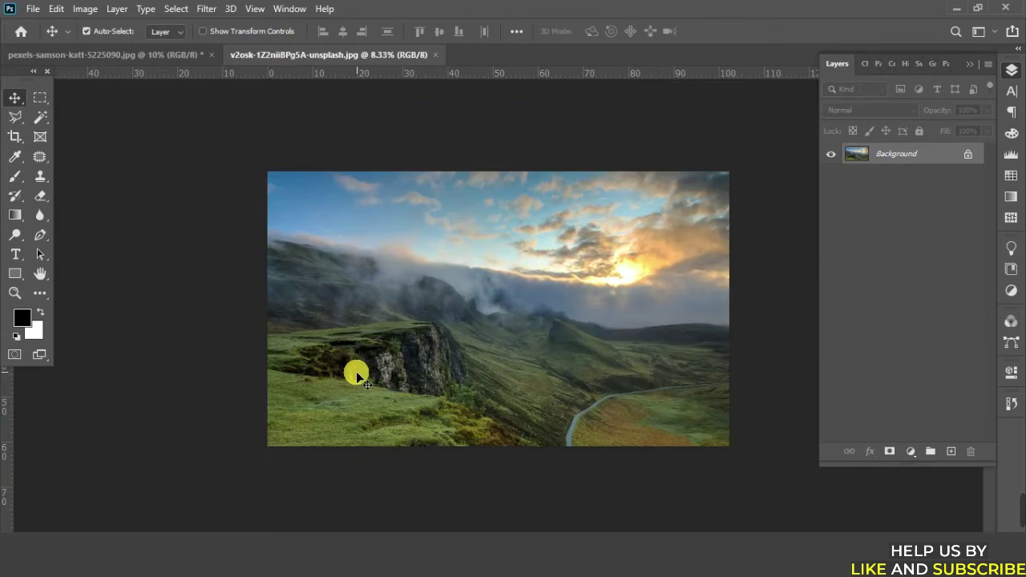
key(ctrl+plus)
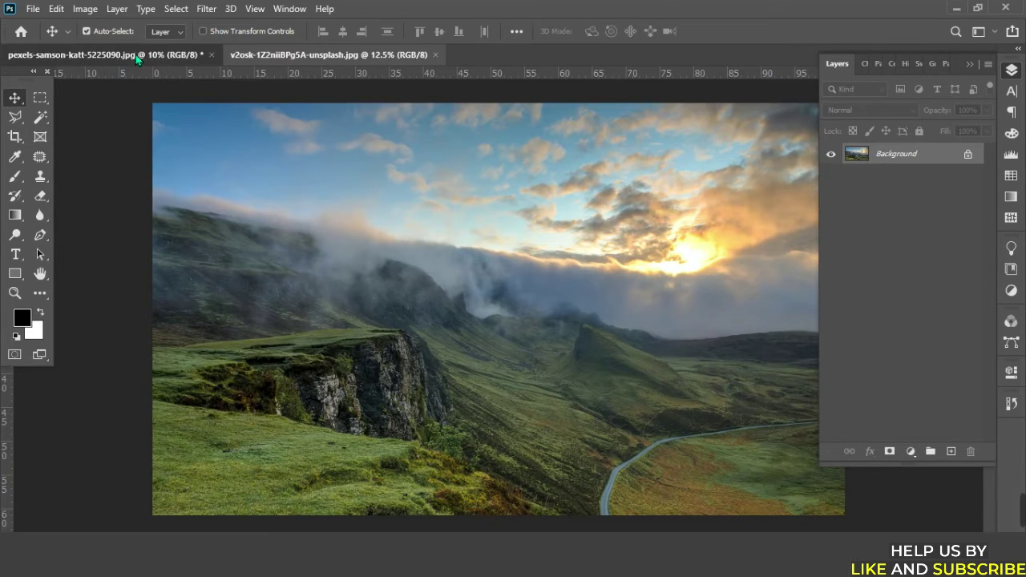
click(137, 58)
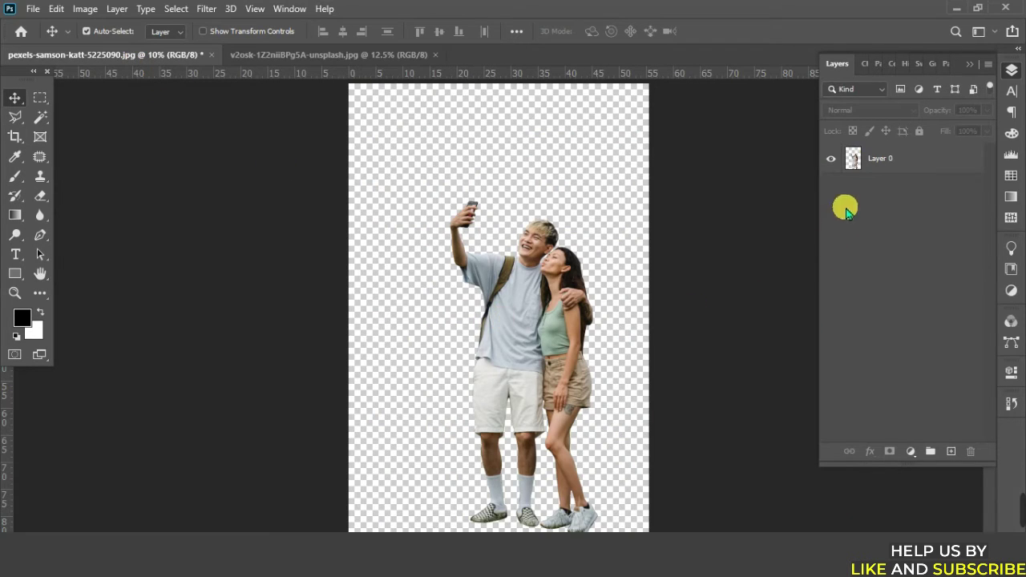
click(890, 159)
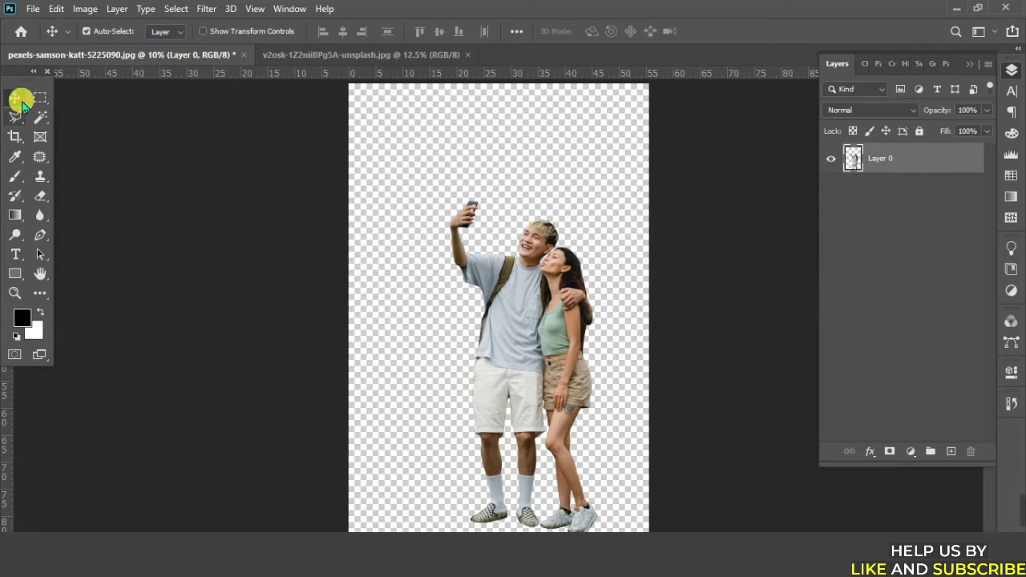
mouse_move(513, 320)
mouse_down()
mouse_move(357, 63)
mouse_move(374, 332)
mouse_up()
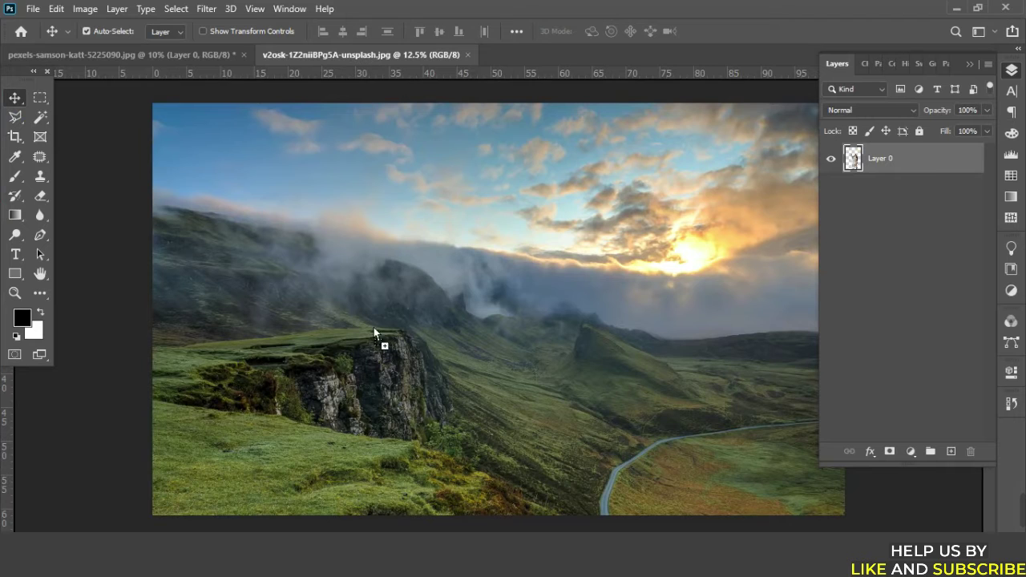
drag(331, 374, 331, 355)
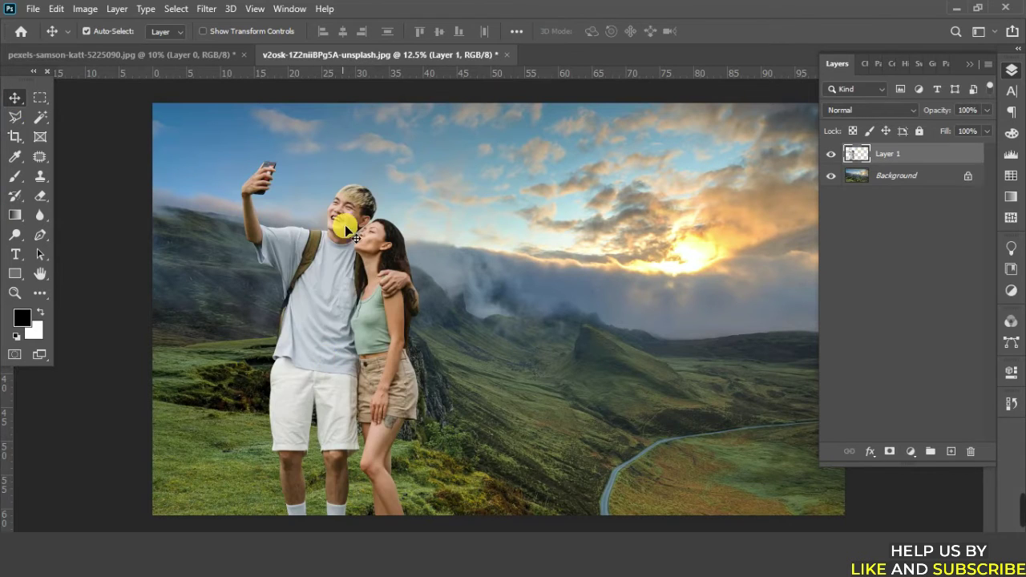
drag(350, 301, 334, 241)
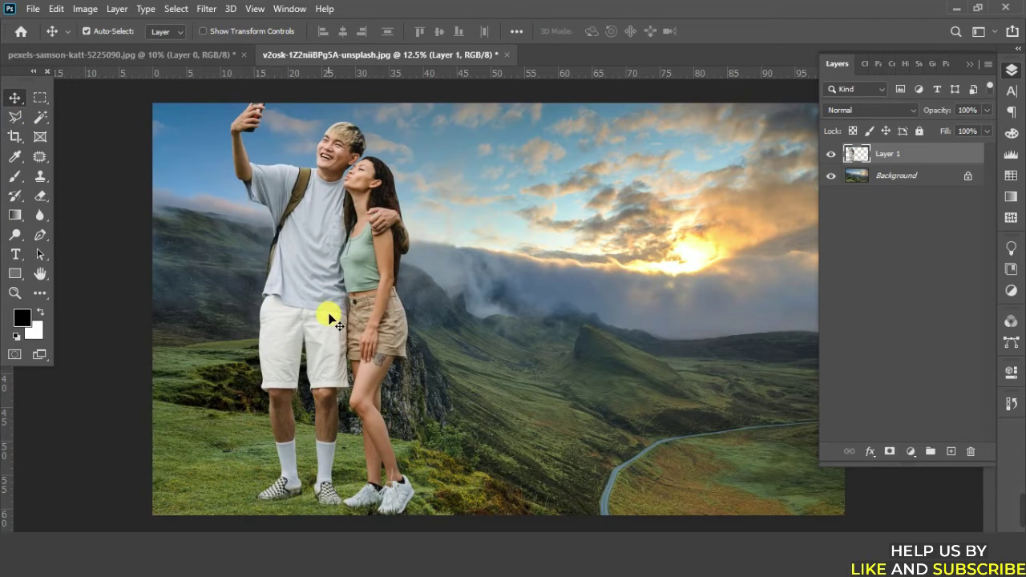
Step: Free-transform the couple to 58.34%, place them on the slope left of the cliff, and commit
key(ctrl+t)
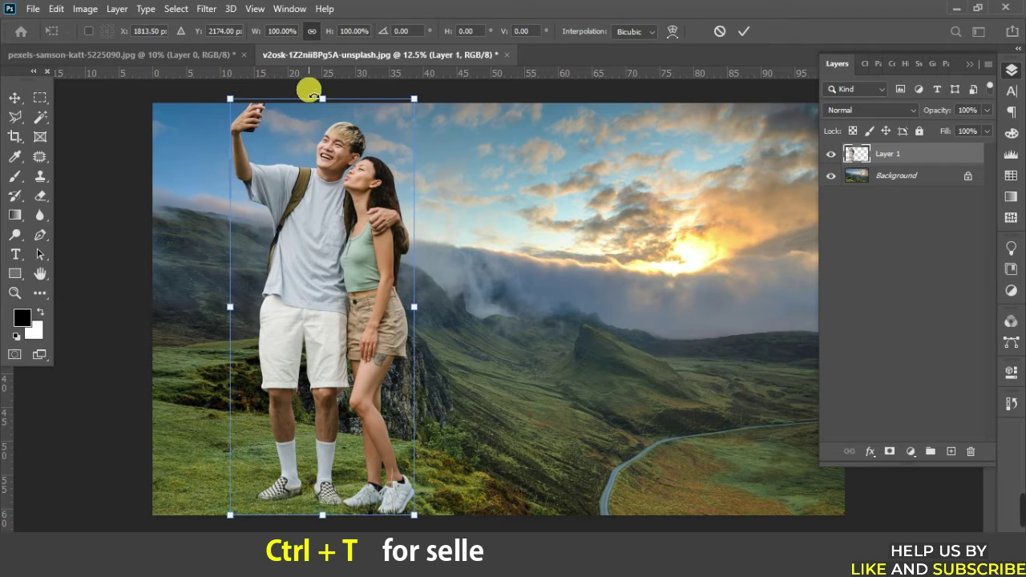
drag(321, 100, 327, 167)
drag(327, 248, 327, 298)
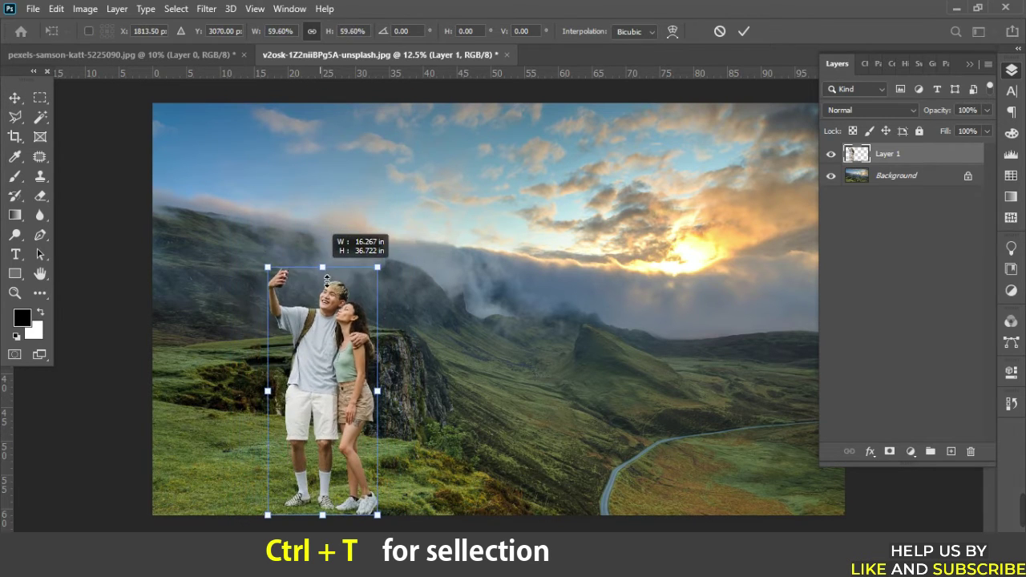
mouse_move(326, 373)
mouse_down()
mouse_move(325, 342)
mouse_move(316, 383)
mouse_up()
click(298, 269)
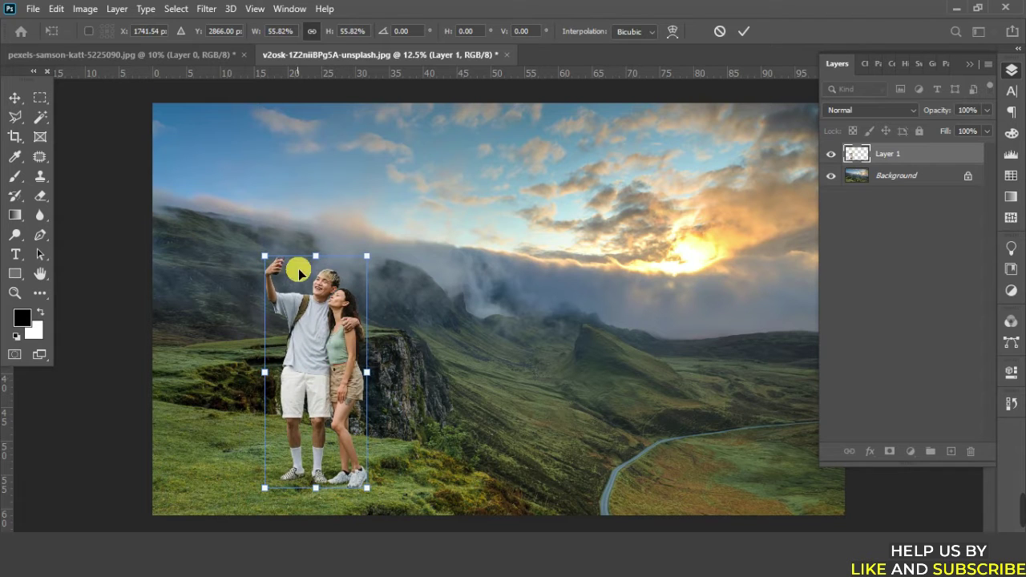
drag(320, 259, 318, 248)
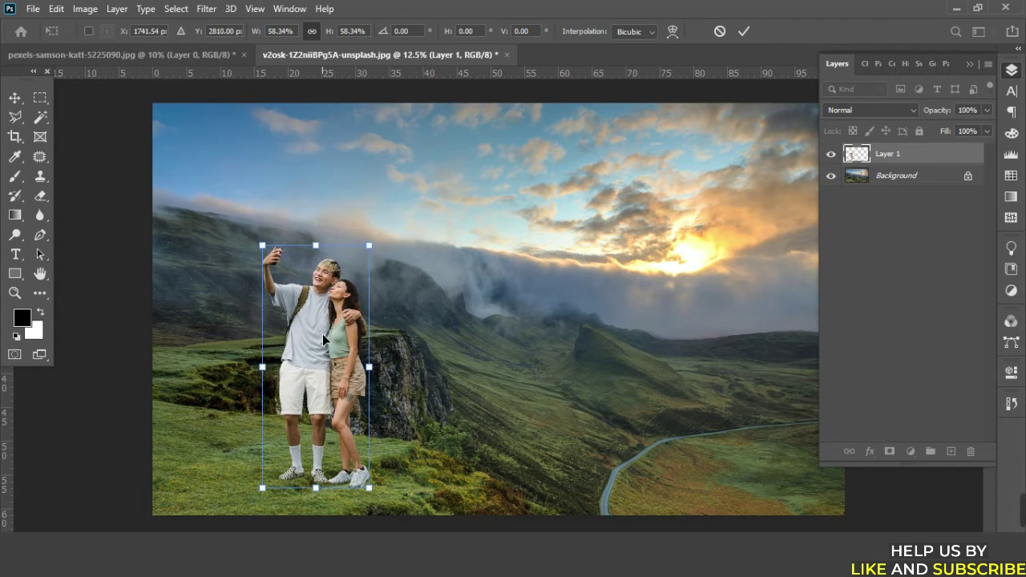
drag(323, 340, 335, 341)
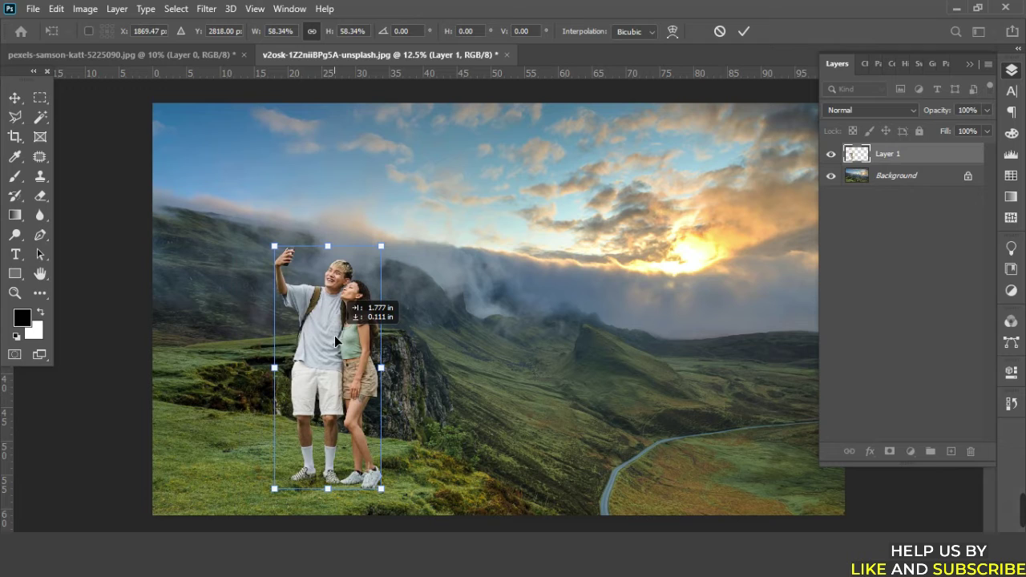
click(742, 33)
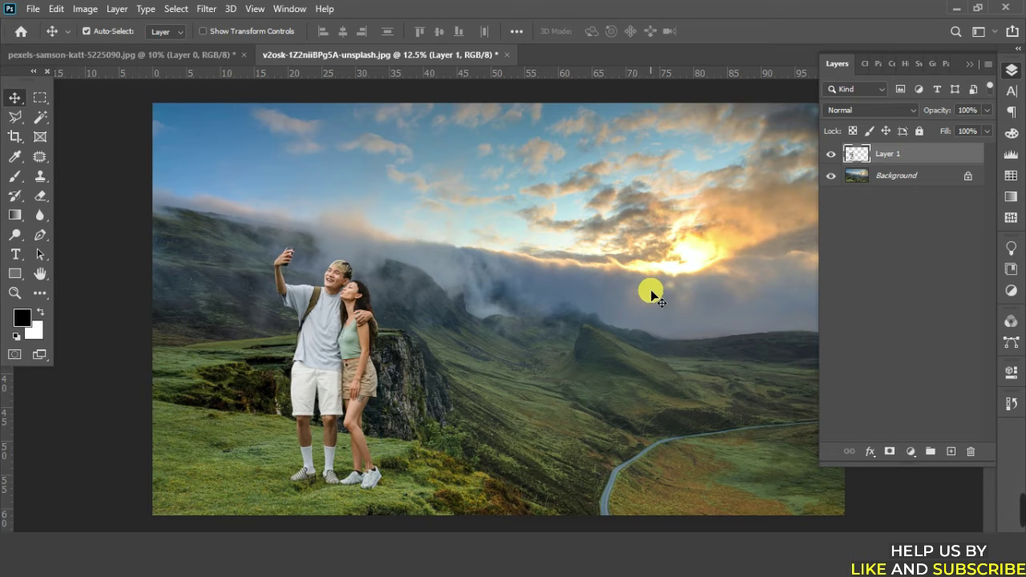
Step: Start saving the composite as a JPEG, declining to overwrite the original landscape file
click(1011, 72)
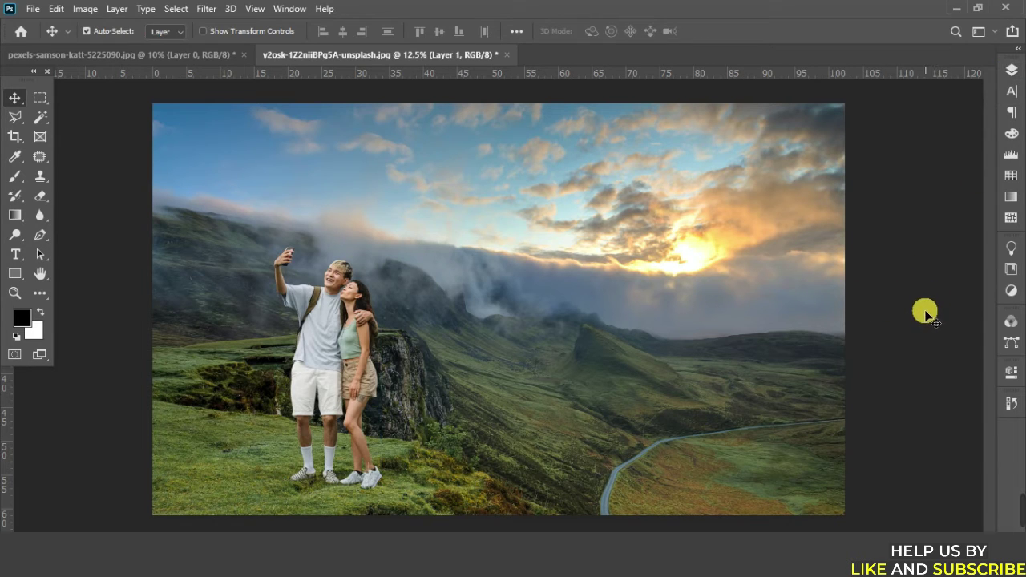
key(ctrl+shift+s)
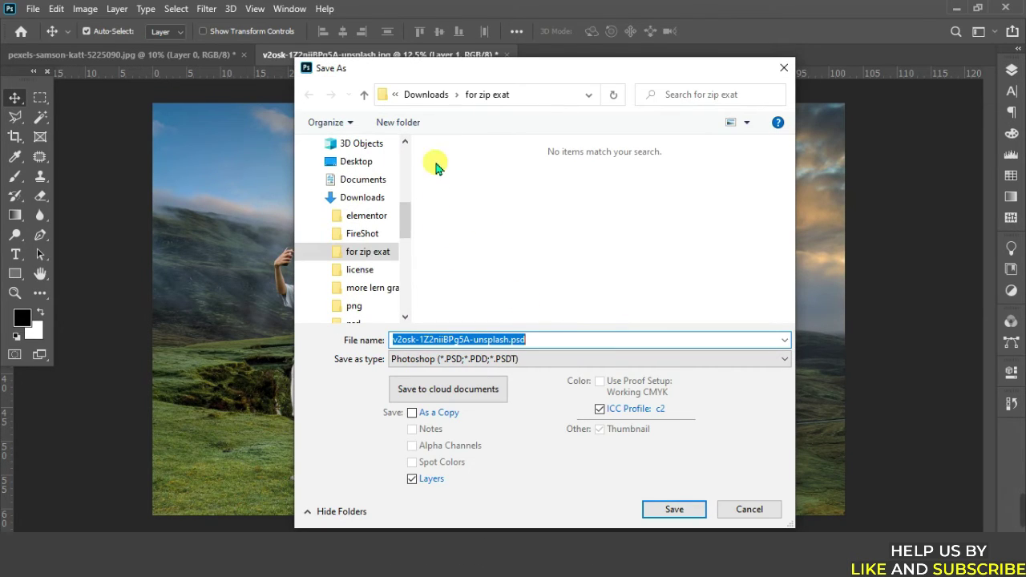
click(552, 359)
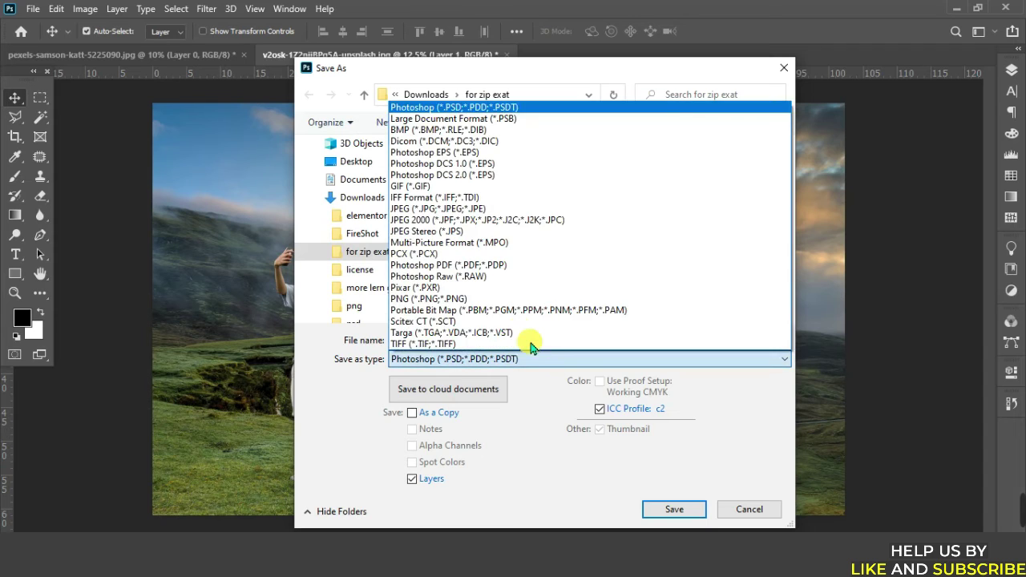
click(450, 210)
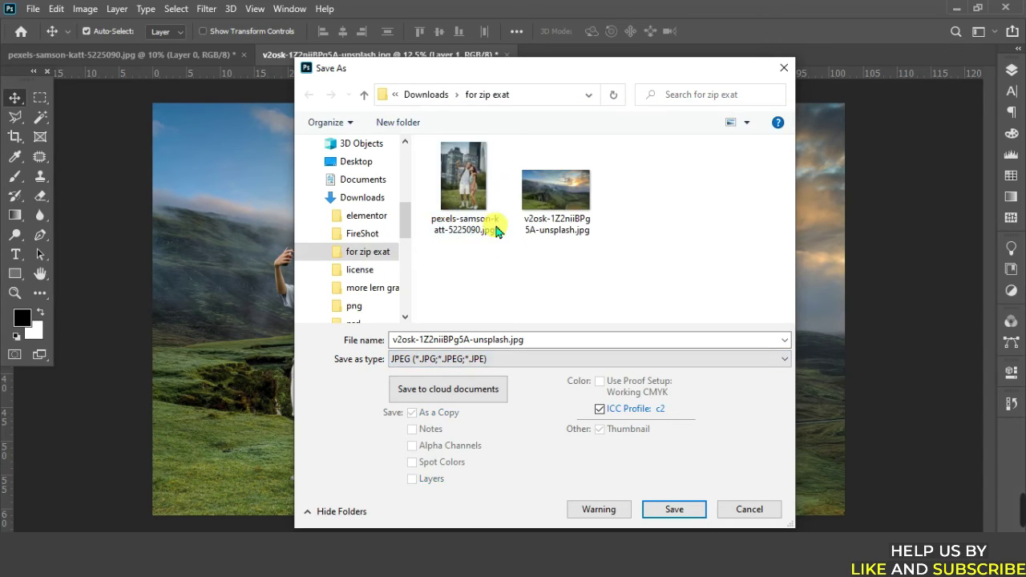
click(670, 511)
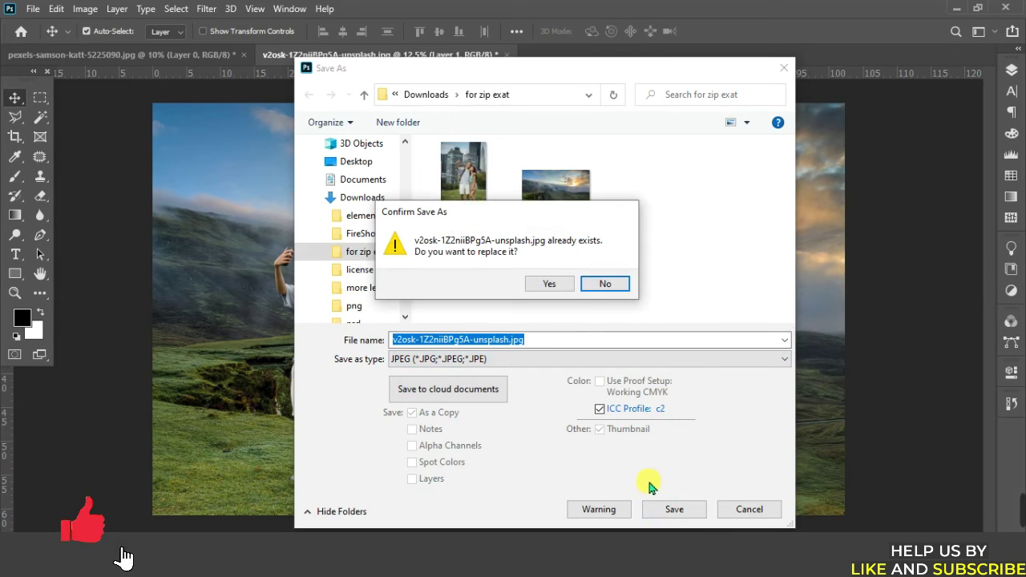
click(581, 285)
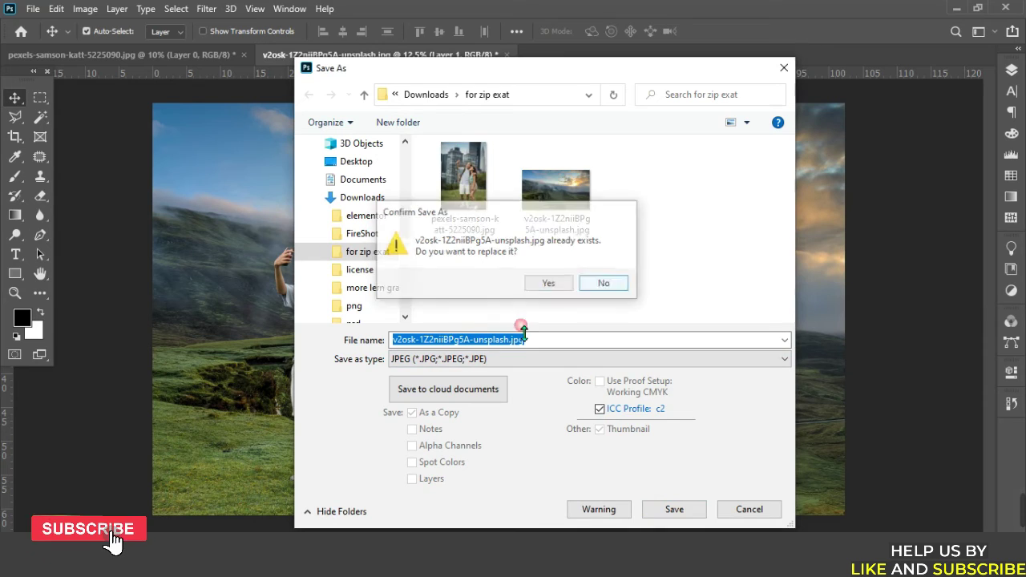
Step: Save it as v2osk-1Z2niiBPg5ssA-unsplash.jpg at maximum quality and open the saved file
click(463, 339)
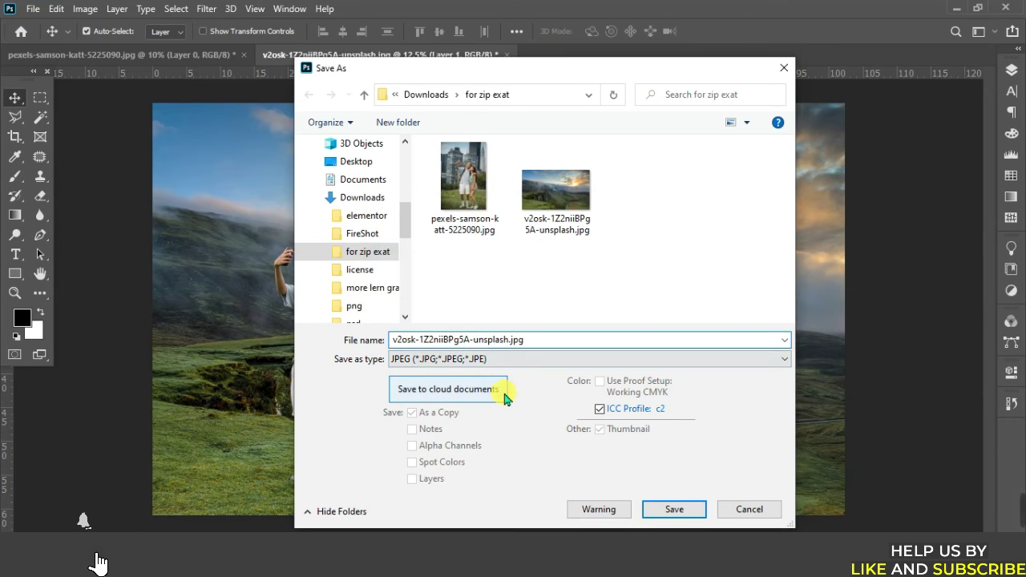
text(ss)
click(670, 509)
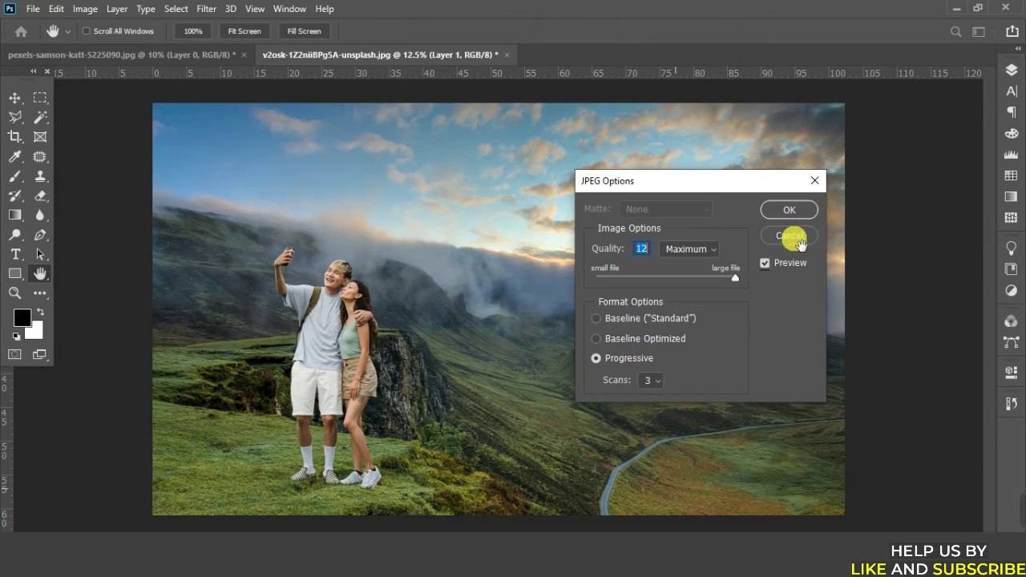
click(789, 209)
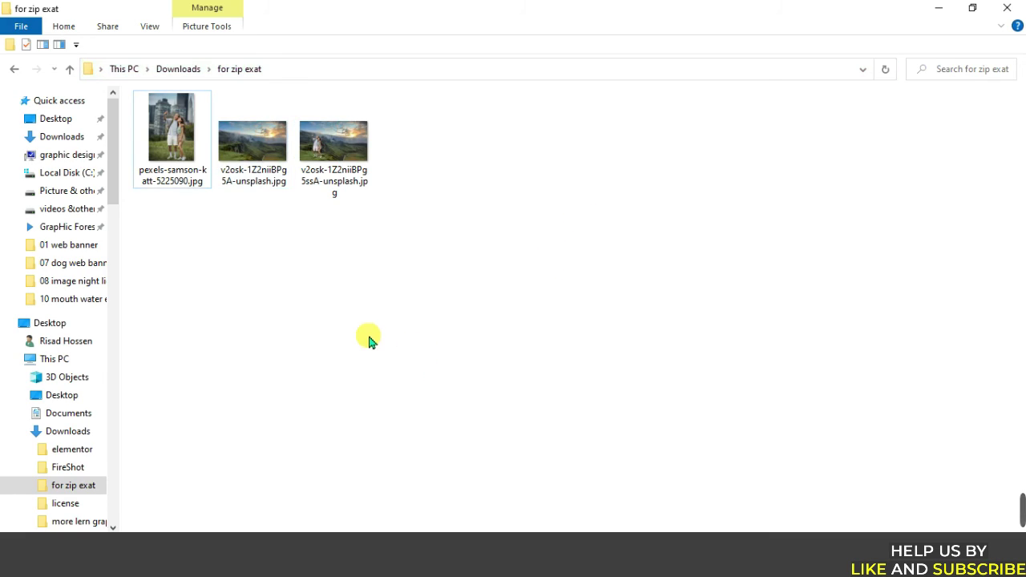
double_click(334, 161)
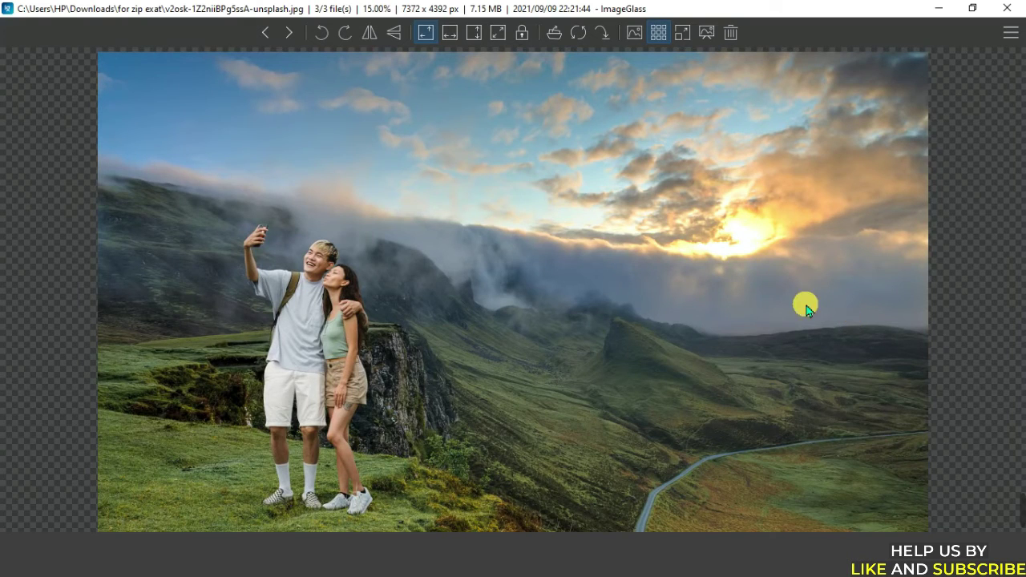
scroll(762, 298, down, 1)
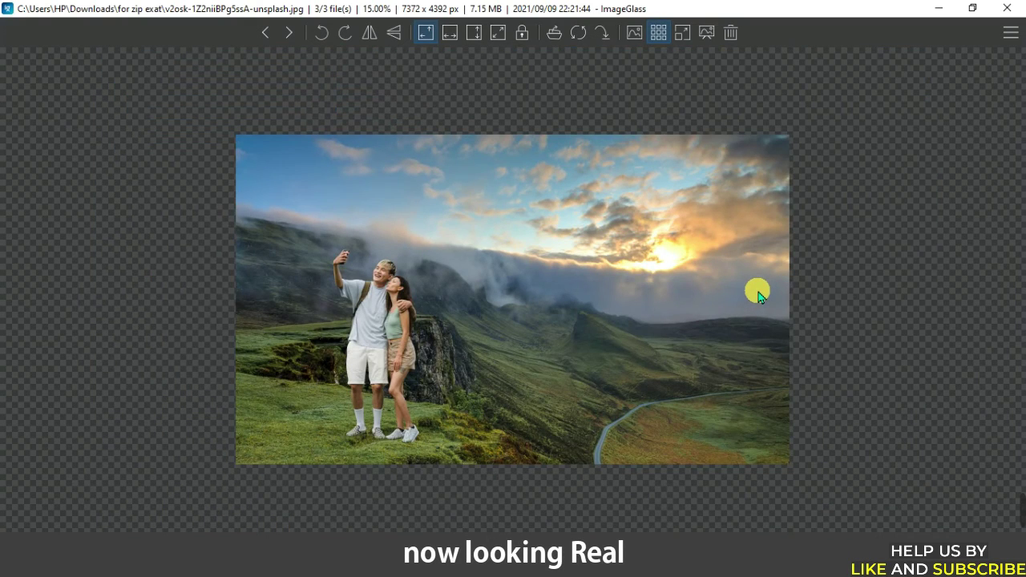
scroll(758, 295, up, 1)
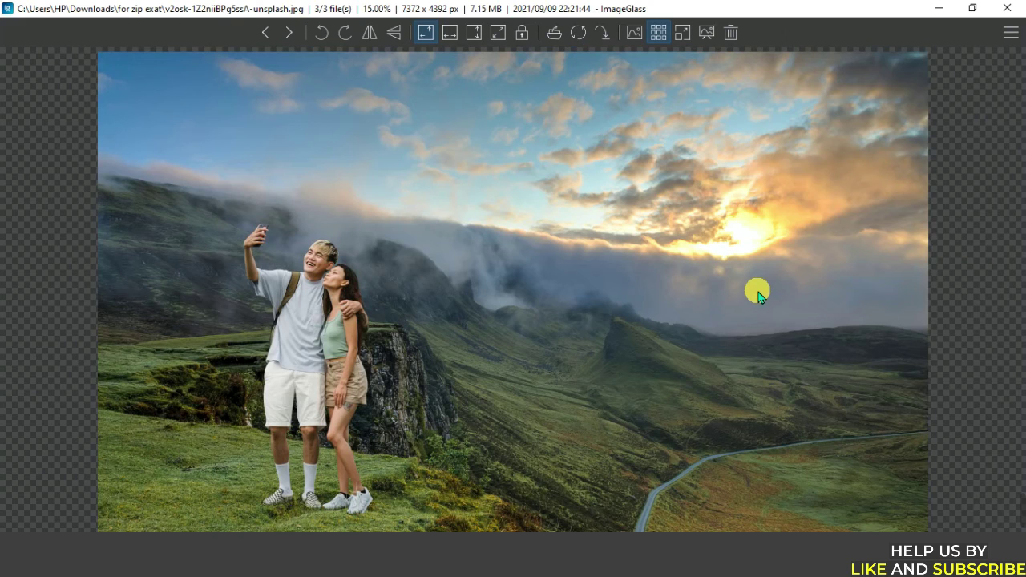
scroll(758, 295, down, 1)
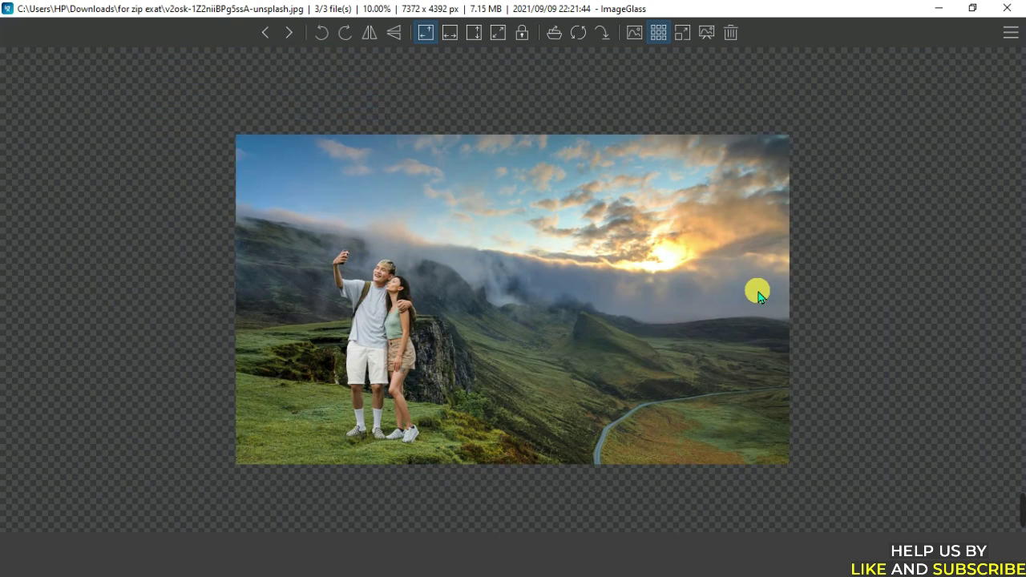
scroll(758, 295, down, 1)
scroll(758, 295, up, 1)
scroll(758, 295, up, 1)
scroll(758, 295, up, 1)
scroll(758, 295, down, 1)
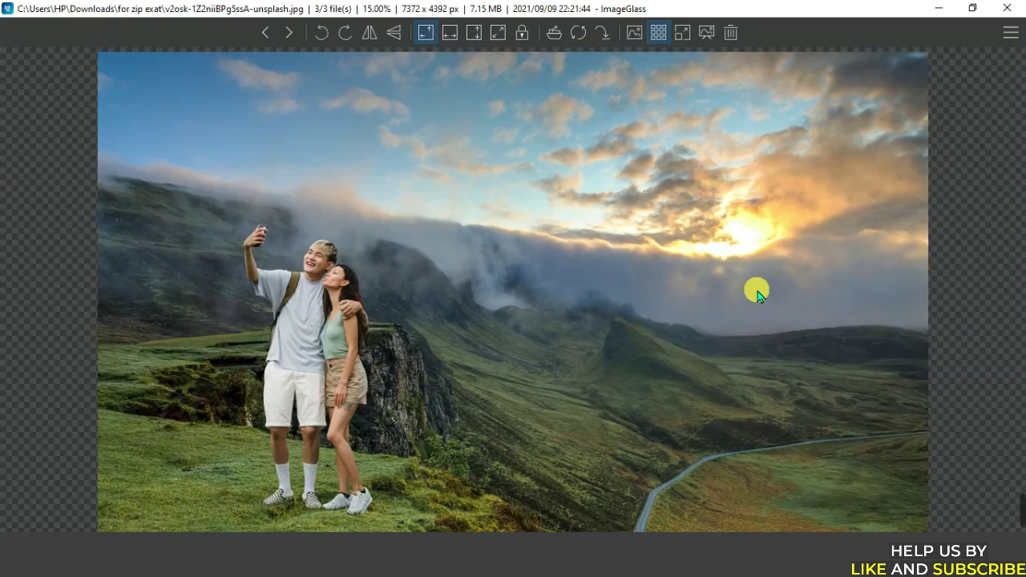
scroll(758, 295, down, 1)
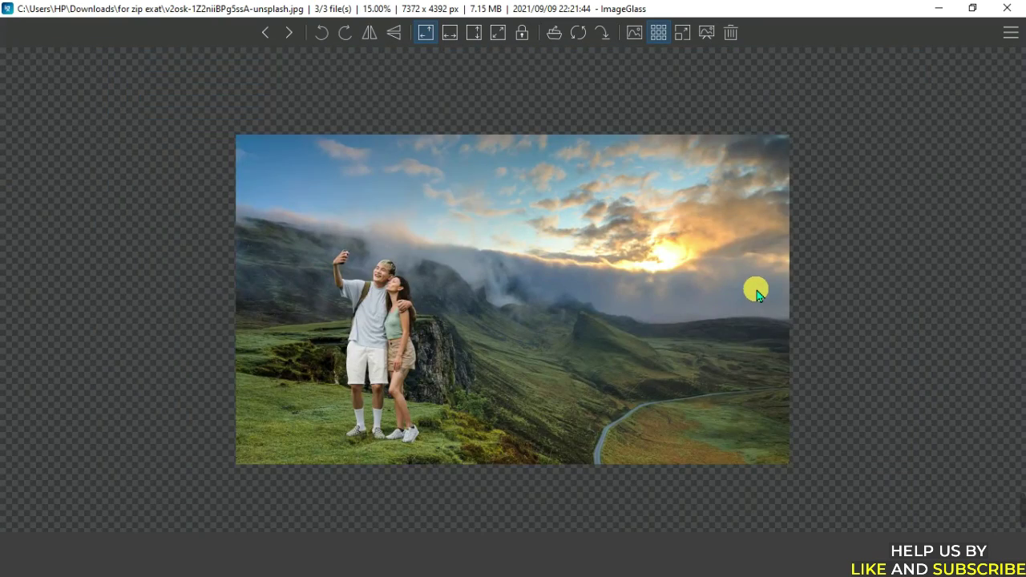
scroll(758, 295, up, 1)
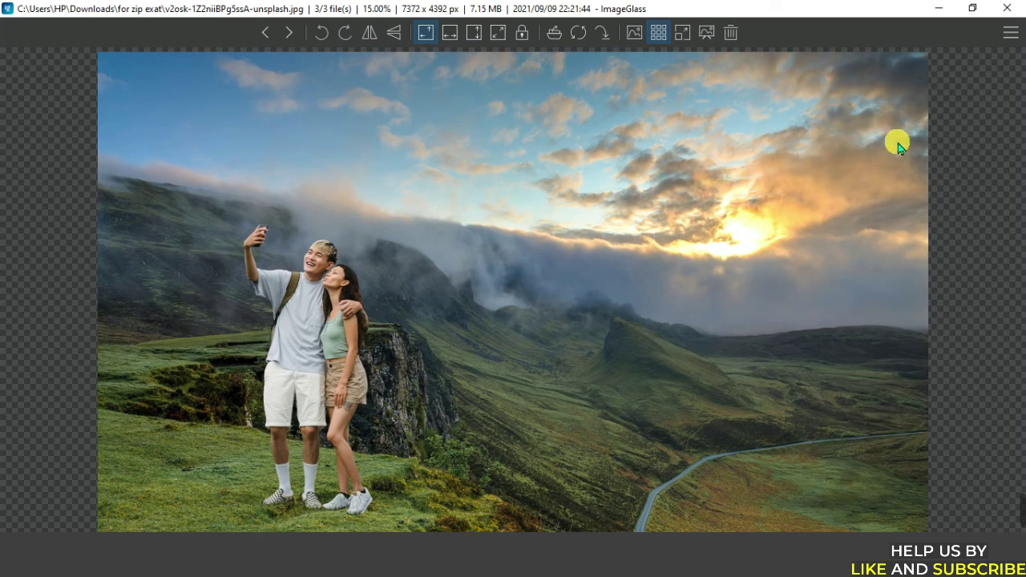